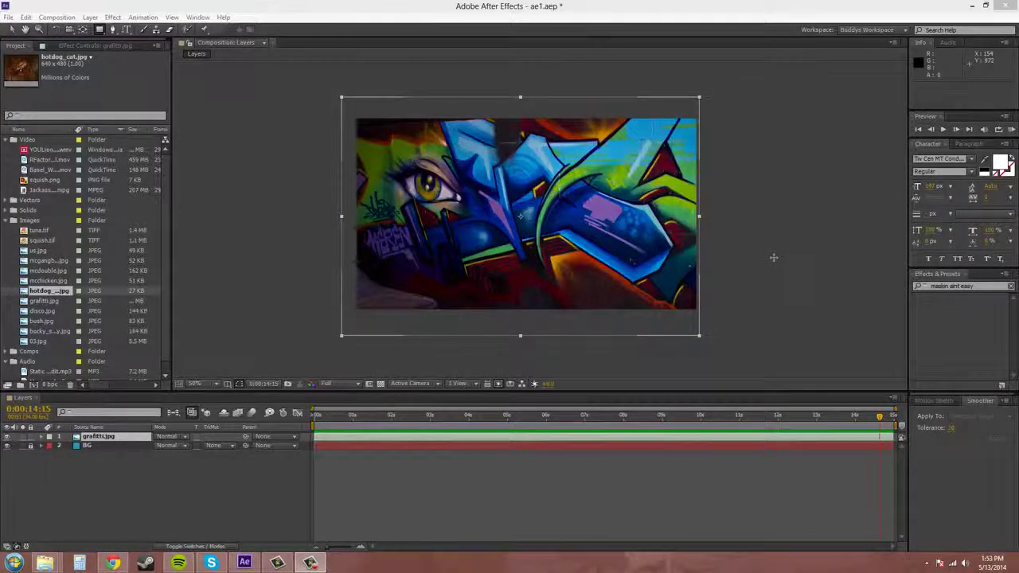
Step: Draw a rectangular mask over the central part of the grafitti.jpg layer with the Rectangle tool
{"action": "left_click", "coordinate": [113, 30]}
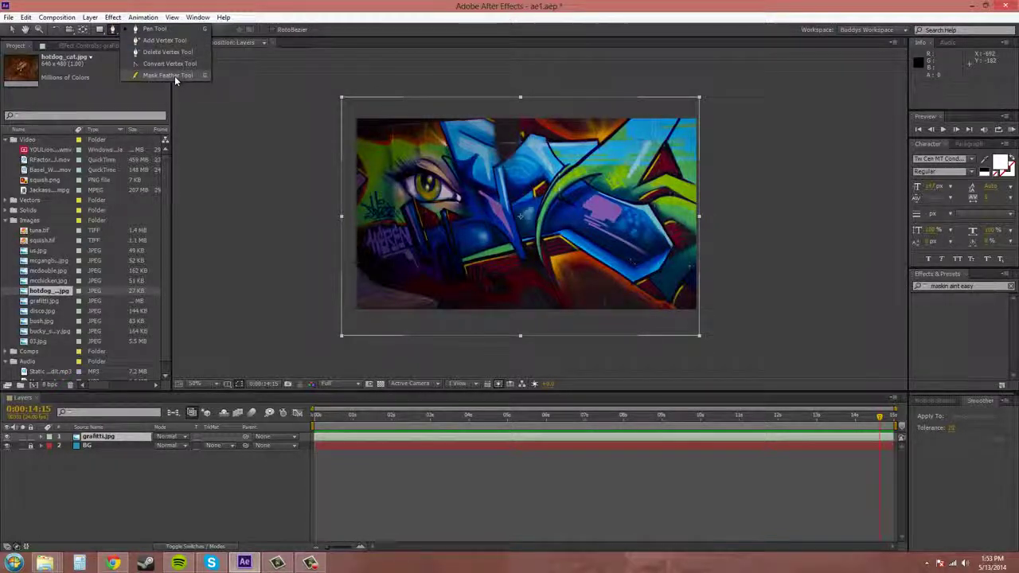
{"action": "left_click", "coordinate": [114, 32]}
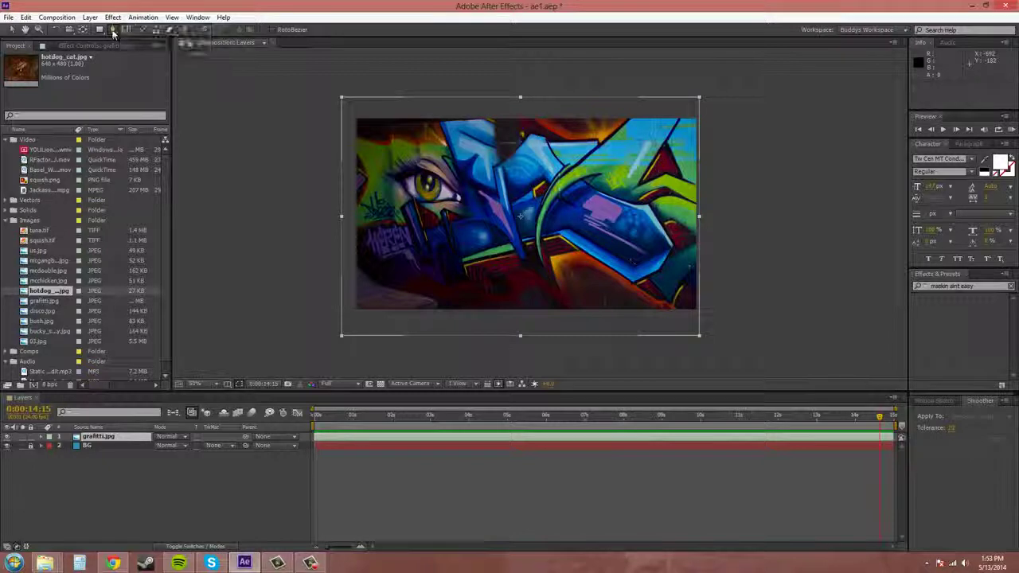
{"action": "left_click", "coordinate": [101, 30]}
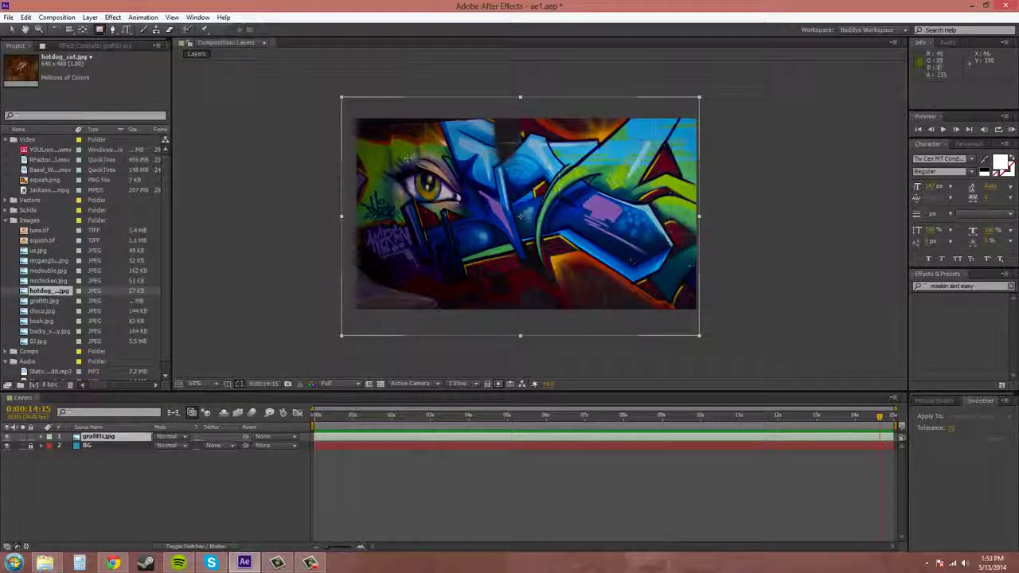
{"action": "left_click_drag", "start_coordinate": [418, 163], "coordinate": [628, 278]}
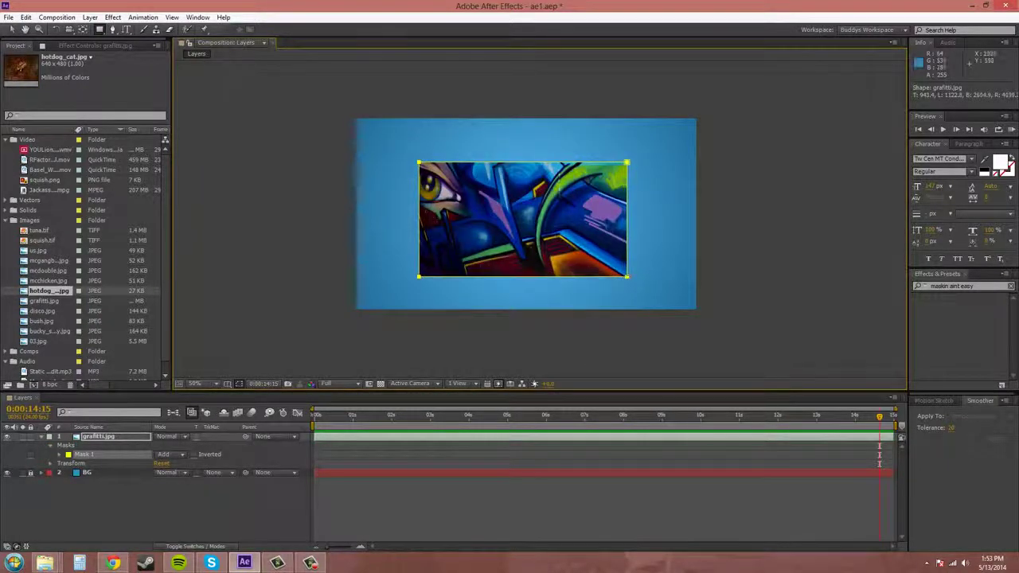
Step: With the Mask Feather tool, add a feather point on the right edge of Mask 1 and pull it outward
{"action": "key", "text": "period"}
{"action": "key", "text": "period"}
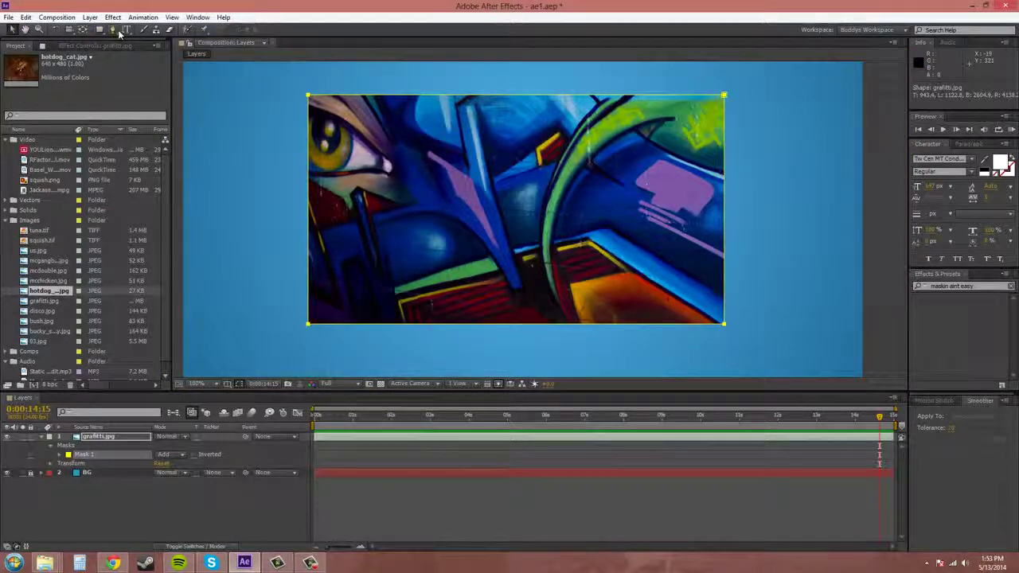
{"action": "left_click_drag", "start_coordinate": [114, 33], "coordinate": [167, 74]}
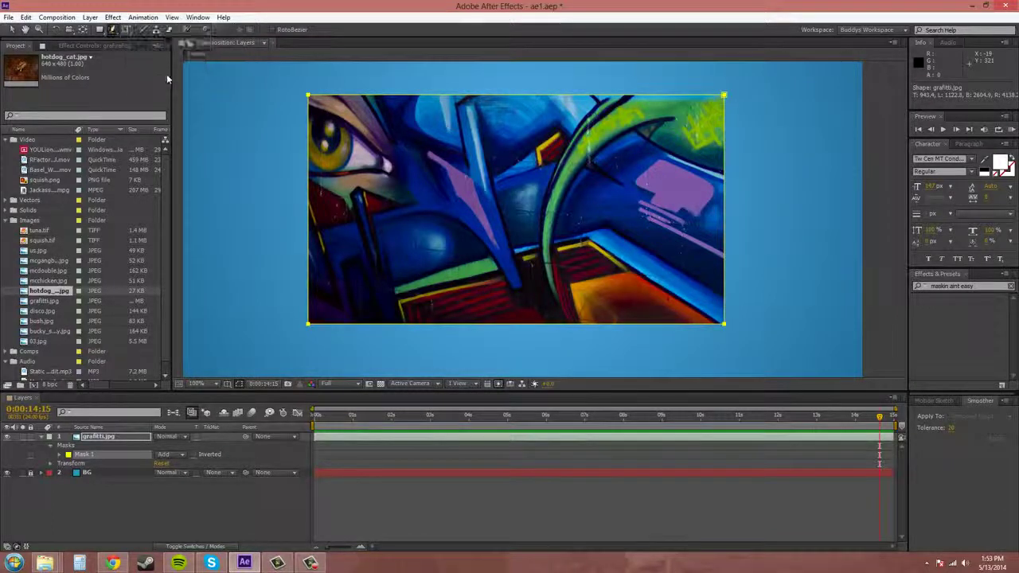
{"action": "left_click", "coordinate": [400, 216]}
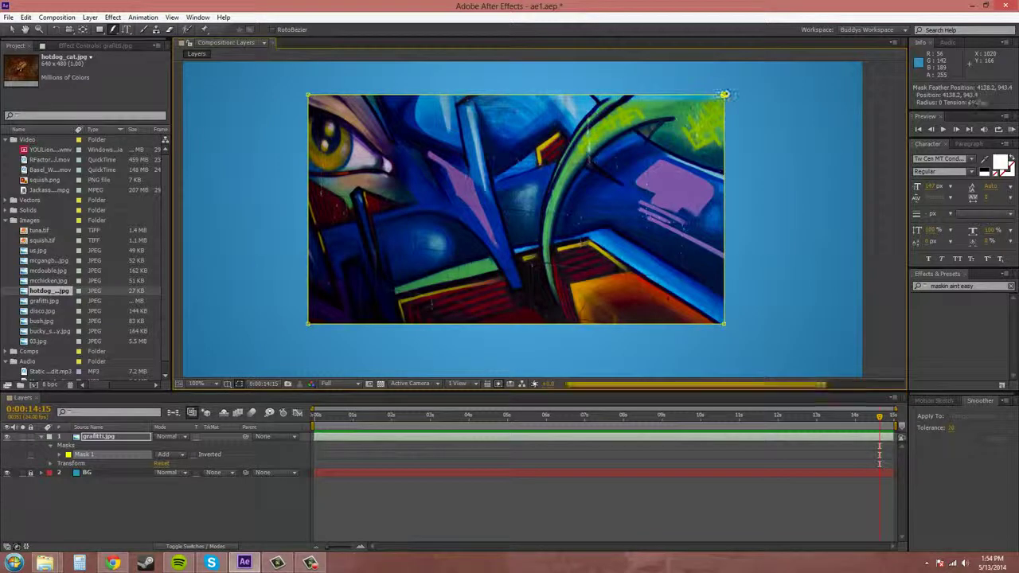
{"action": "left_click_drag", "start_coordinate": [724, 94], "coordinate": [759, 81]}
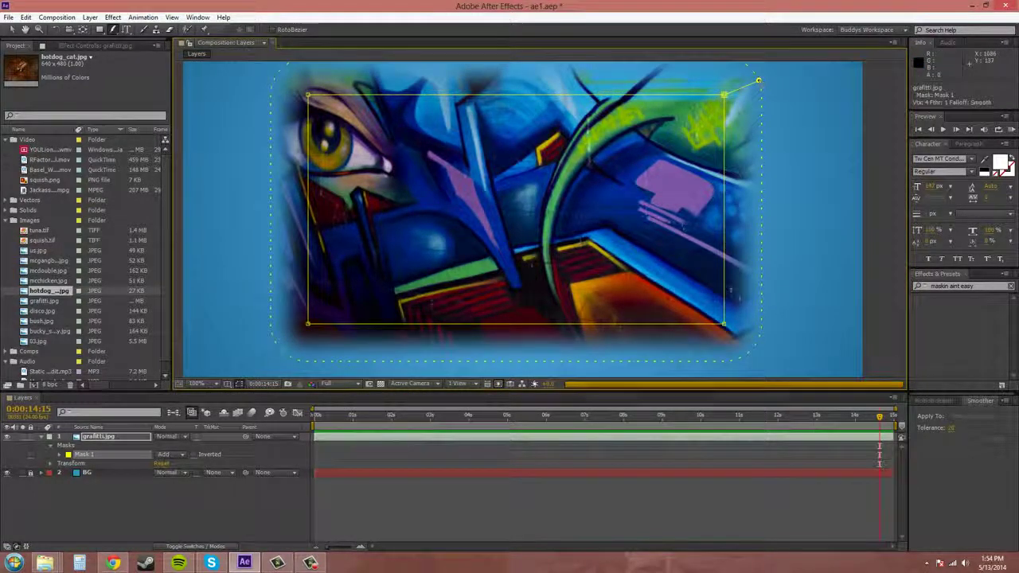
{"action": "key", "text": "ctrl+z"}
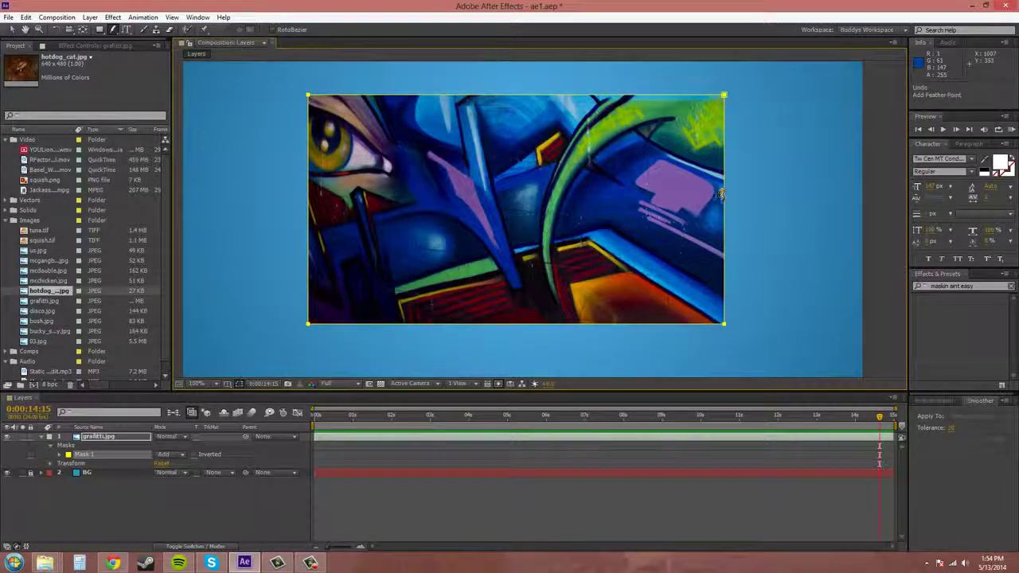
{"action": "left_click_drag", "start_coordinate": [725, 205], "coordinate": [761, 205]}
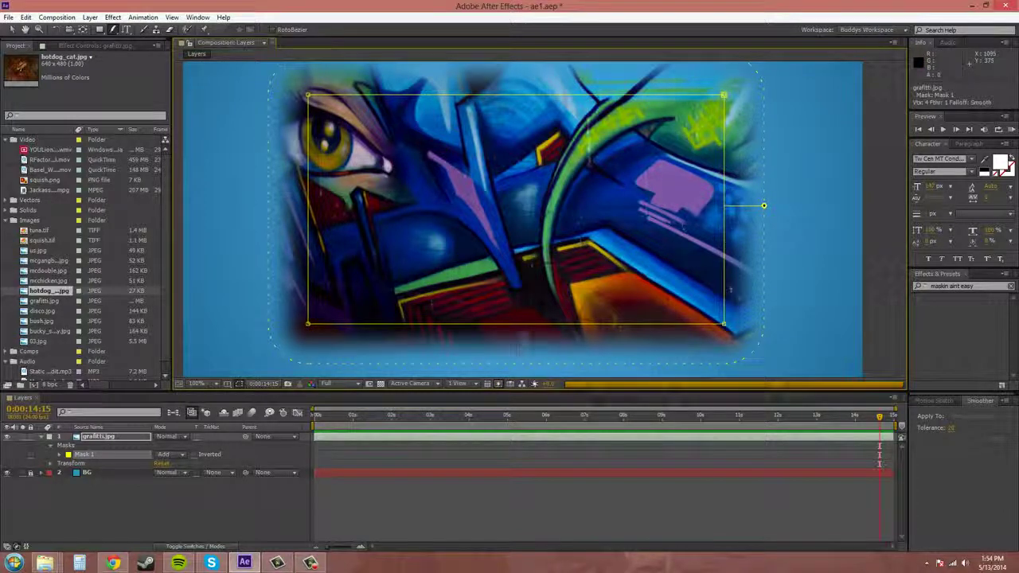
Step: Add feather points on the mask's bottom, top and left edges, pulling each outward by a different distance
{"action": "left_click_drag", "start_coordinate": [514, 322], "coordinate": [517, 350]}
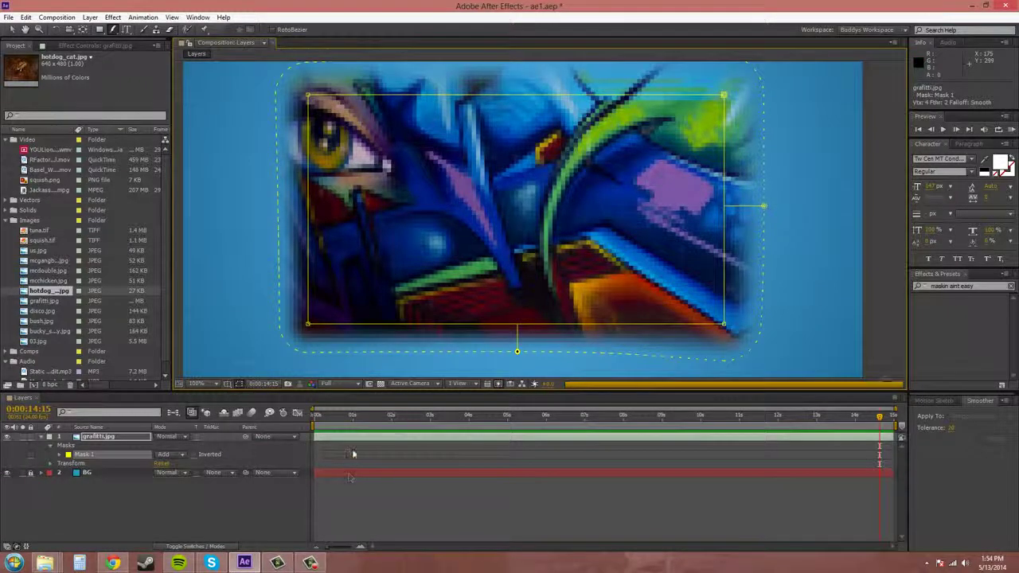
{"action": "scroll", "coordinate": [399, 197], "scroll_direction": "up", "scroll_amount": 1}
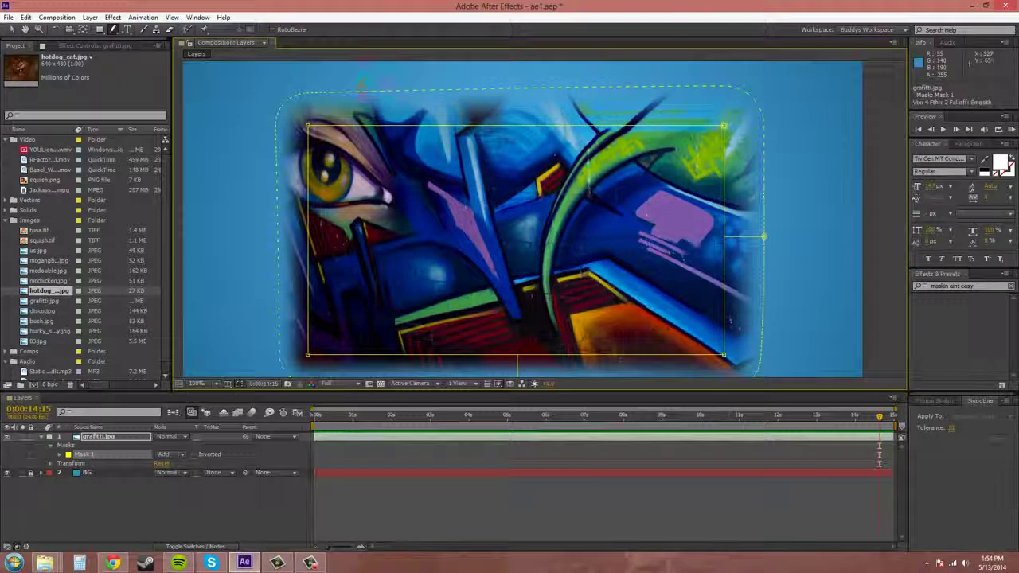
{"action": "left_click_drag", "start_coordinate": [366, 126], "coordinate": [366, 107]}
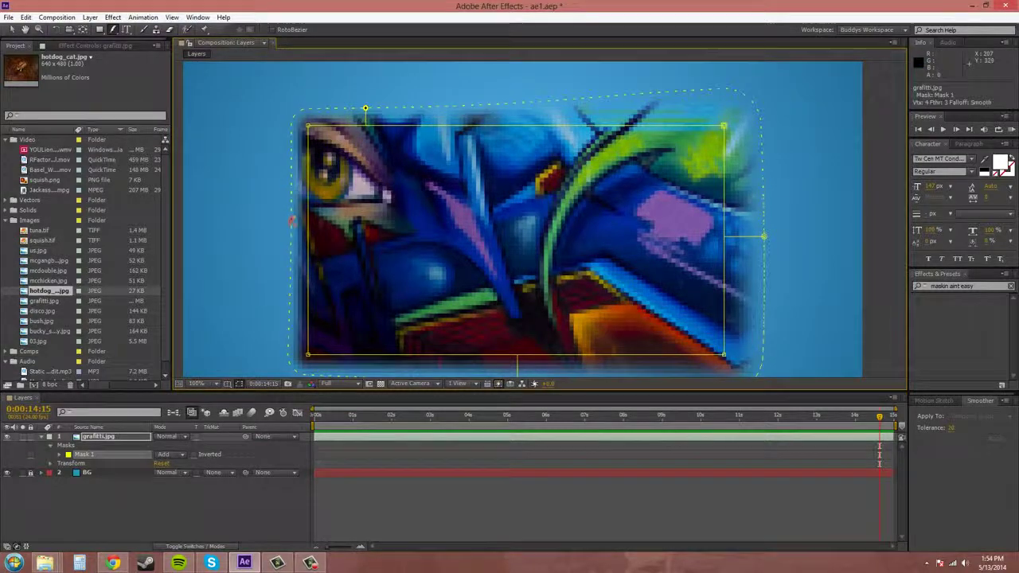
{"action": "left_click_drag", "start_coordinate": [293, 232], "coordinate": [249, 210]}
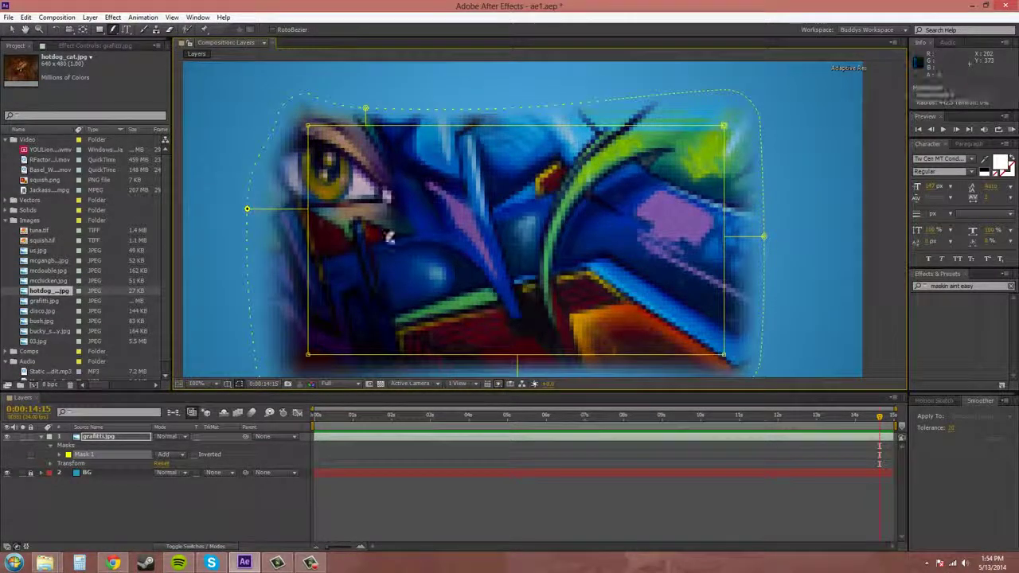
{"action": "left_click_drag", "start_coordinate": [412, 284], "coordinate": [430, 233]}
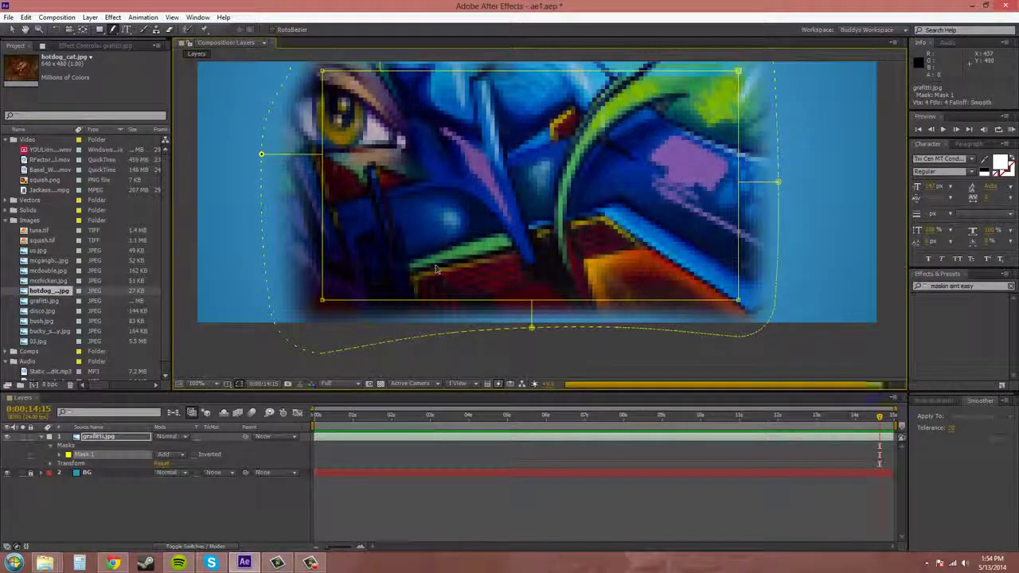
{"action": "left_click_drag", "start_coordinate": [498, 232], "coordinate": [490, 240]}
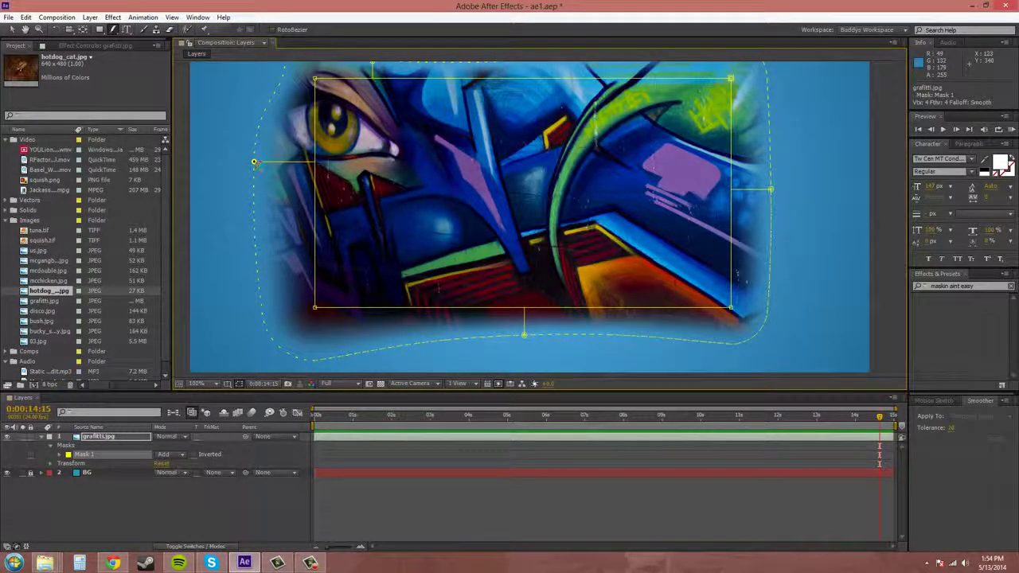
Step: Turn on Hold for the feather point on the mask's left edge
{"action": "left_click_drag", "start_coordinate": [254, 187], "coordinate": [259, 232]}
{"action": "right_click", "coordinate": [260, 210]}
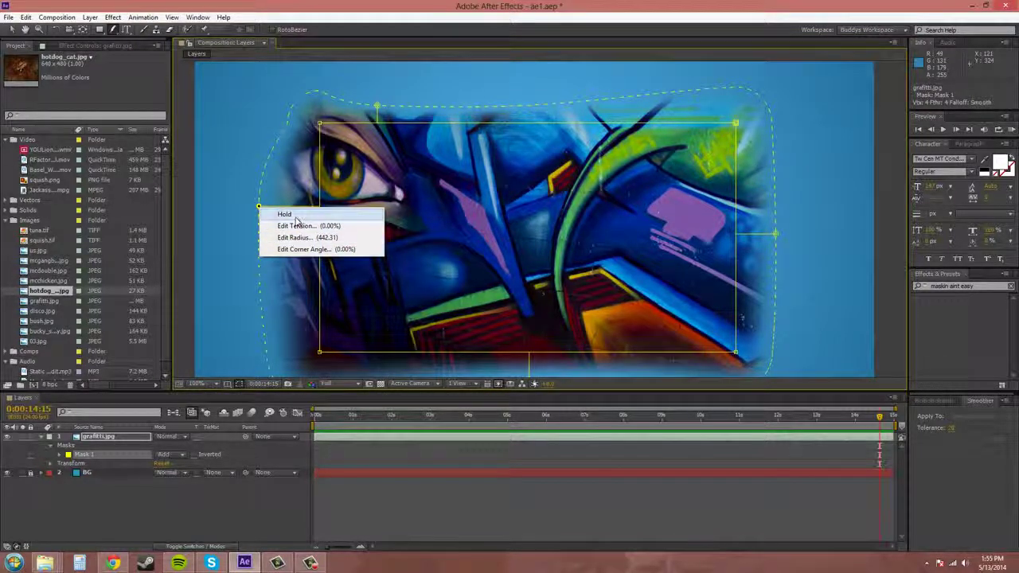
{"action": "left_click", "coordinate": [293, 216]}
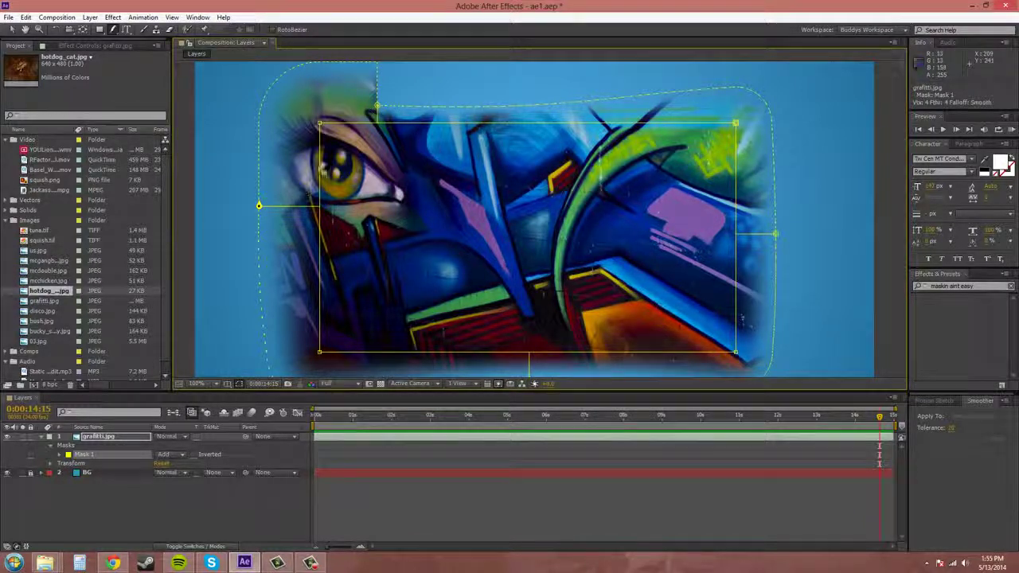
Step: Move the top-edge feather point slightly outward and turn on Hold for it
{"action": "left_click_drag", "start_coordinate": [378, 105], "coordinate": [380, 103]}
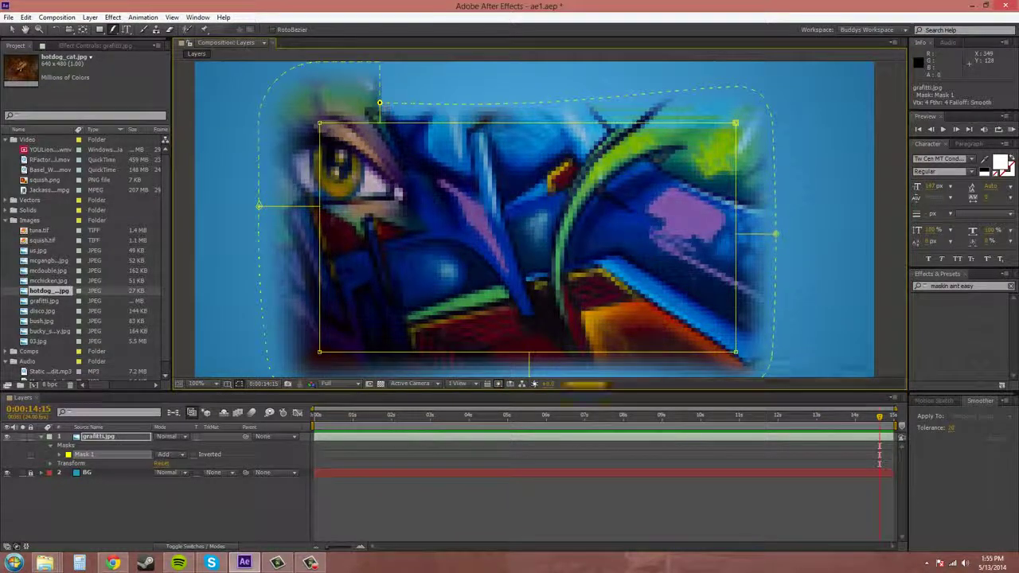
{"action": "right_click", "coordinate": [379, 104]}
{"action": "left_click", "coordinate": [395, 110]}
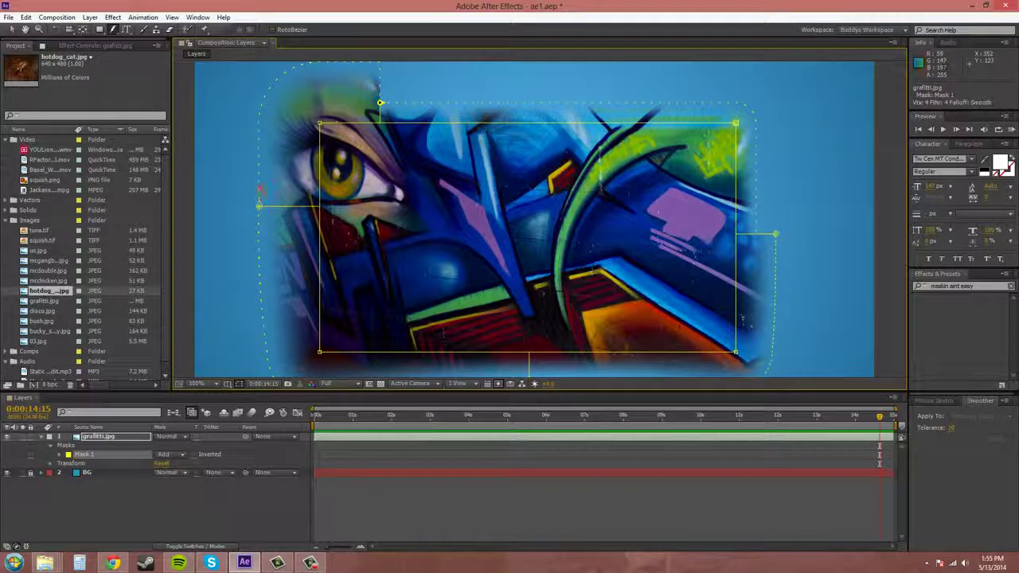
Step: Undo the top-edge feather point's adjustment and the Hold settings on both feather points
{"action": "scroll", "coordinate": [381, 188], "scroll_direction": "up", "scroll_amount": 1}
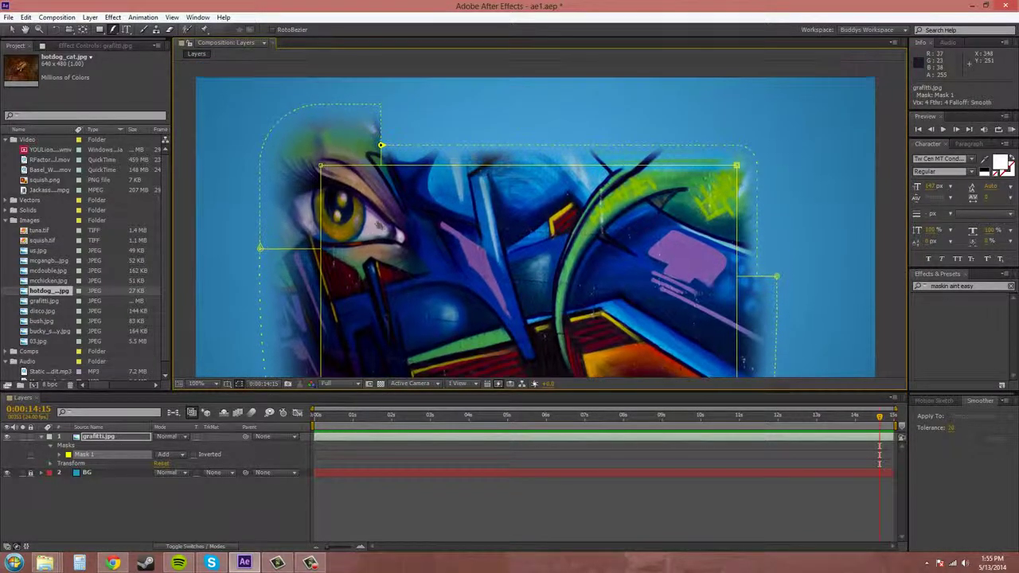
{"action": "left_click_drag", "start_coordinate": [379, 209], "coordinate": [418, 199]}
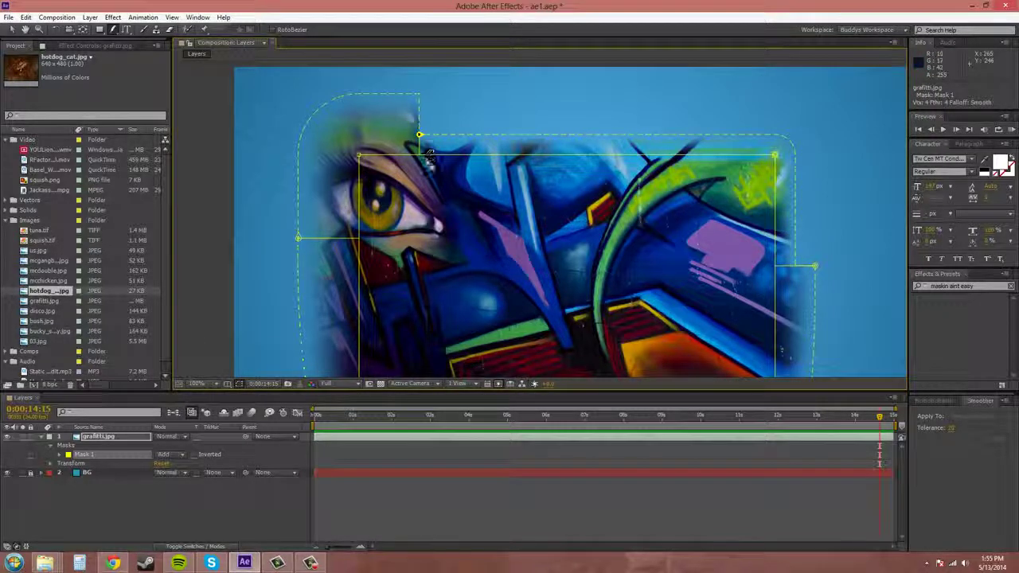
{"action": "key", "text": "ctrl+z"}
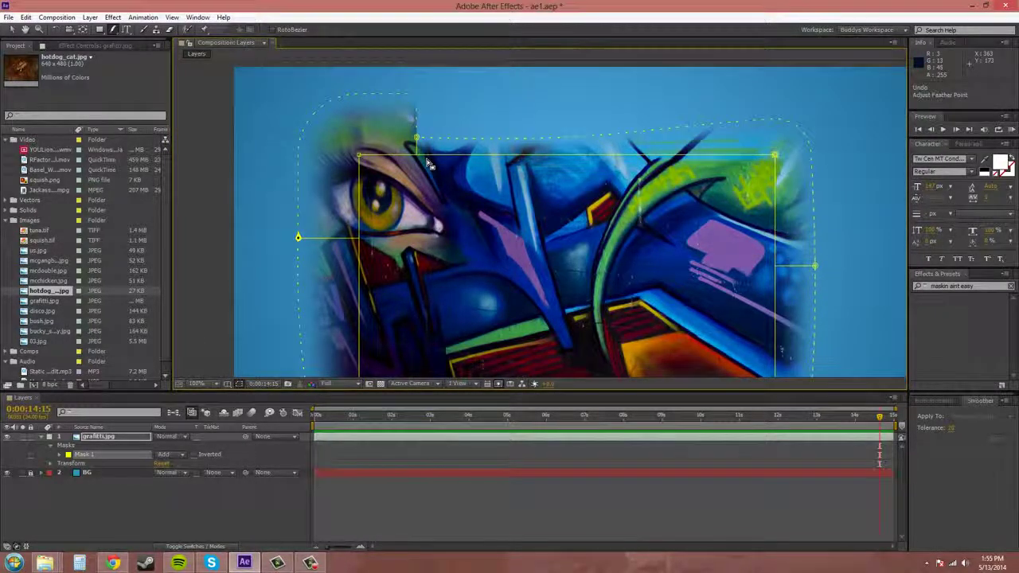
{"action": "key", "text": "ctrl+z"}
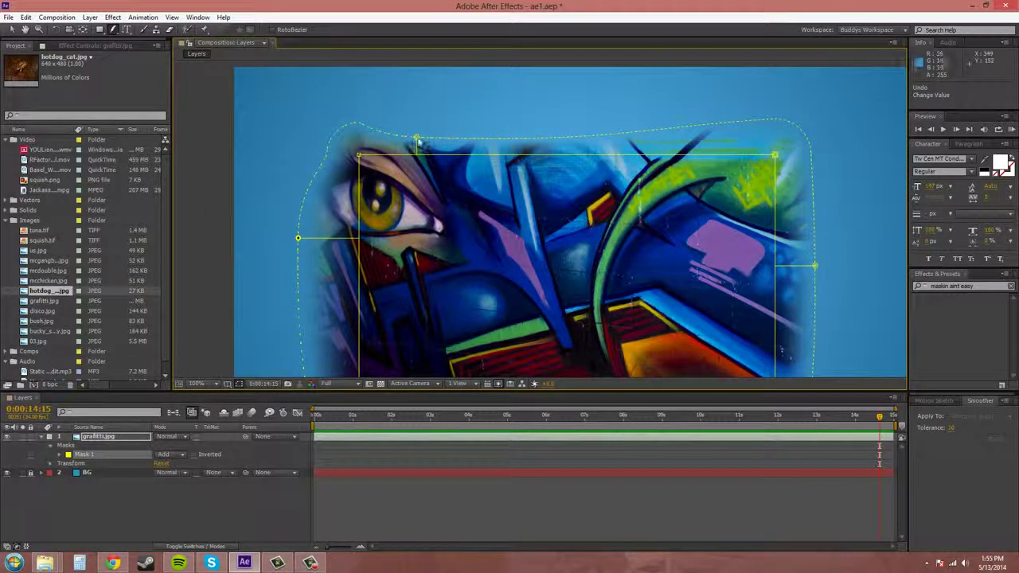
Step: Set the feather tension of the mask's top-edge feather point to 100%
{"action": "right_click", "coordinate": [417, 140]}
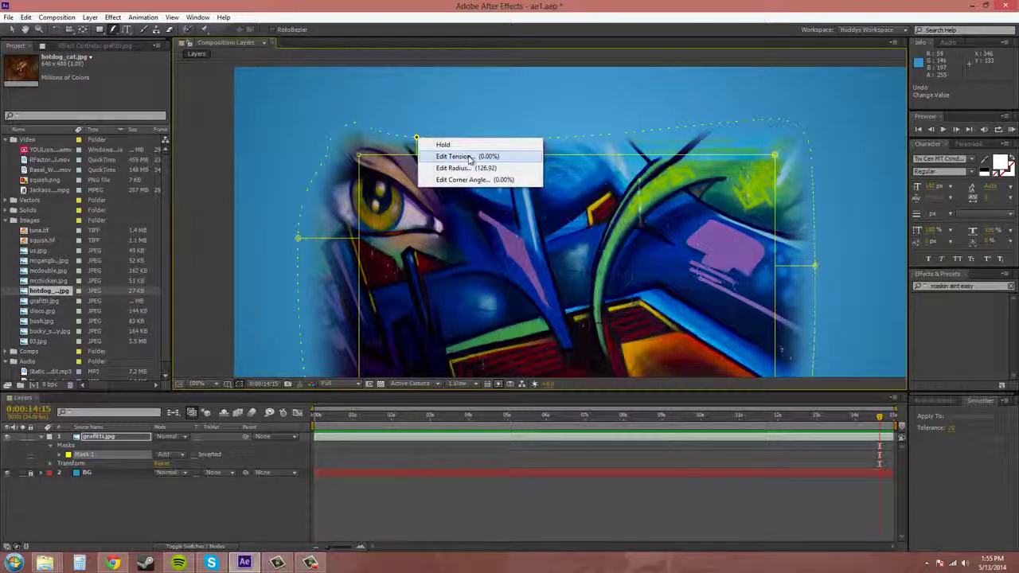
{"action": "left_click", "coordinate": [469, 157]}
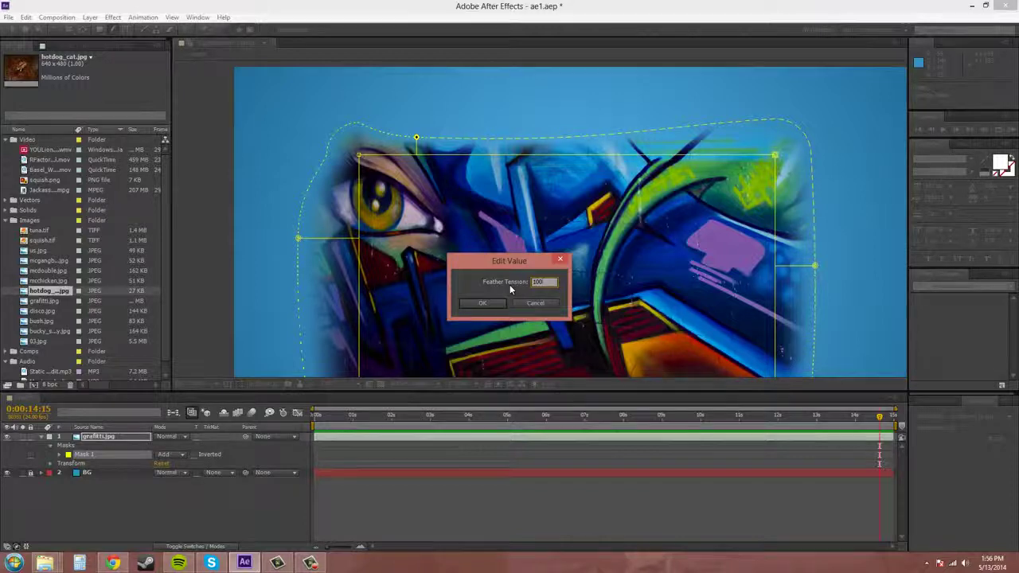
{"action": "key", "text": "Return"}
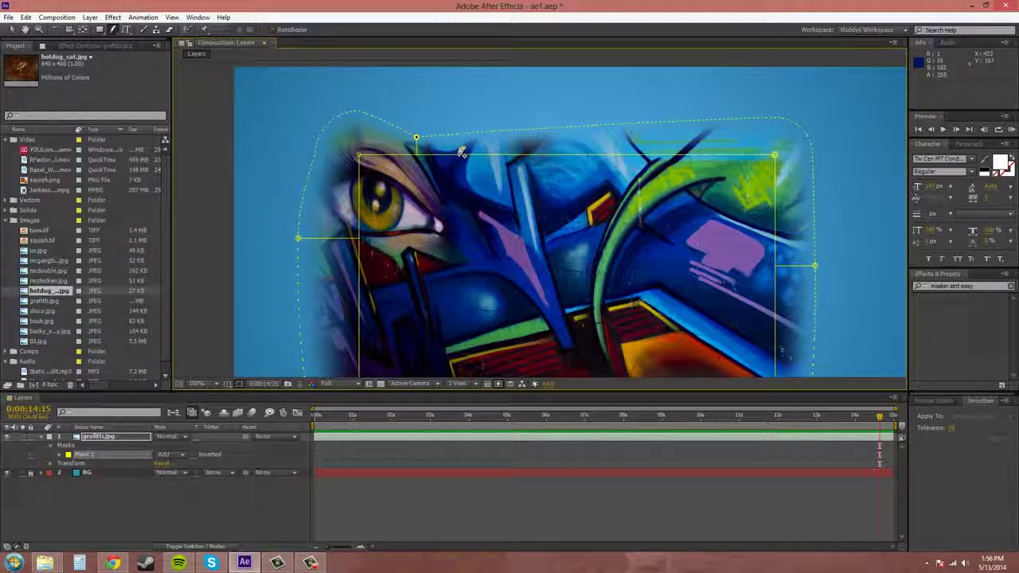
Step: Add two feather points along the top edge beside the existing one, extending the first farther outward than the second
{"action": "left_click", "coordinate": [459, 141]}
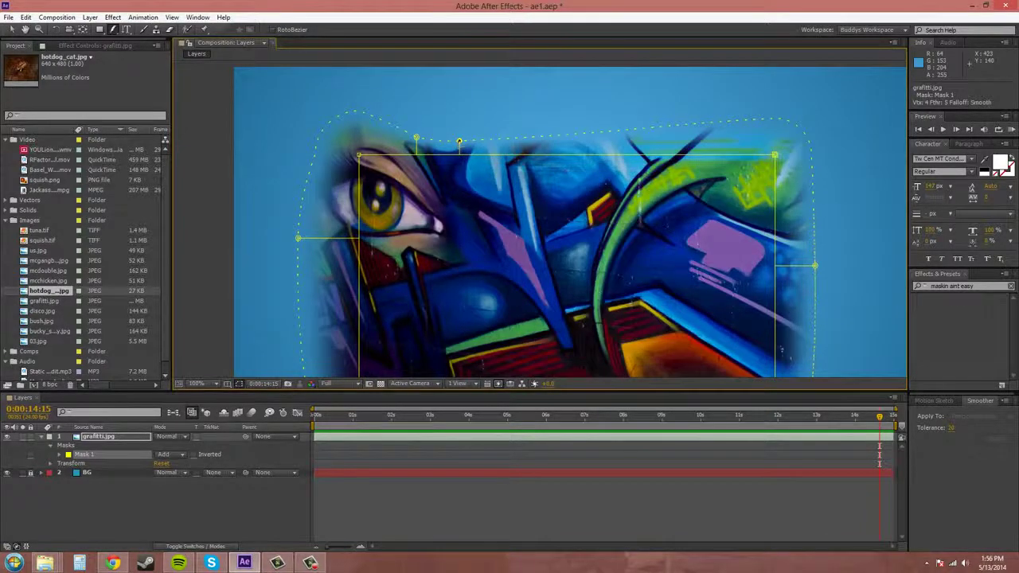
{"action": "left_click_drag", "start_coordinate": [459, 141], "coordinate": [458, 114]}
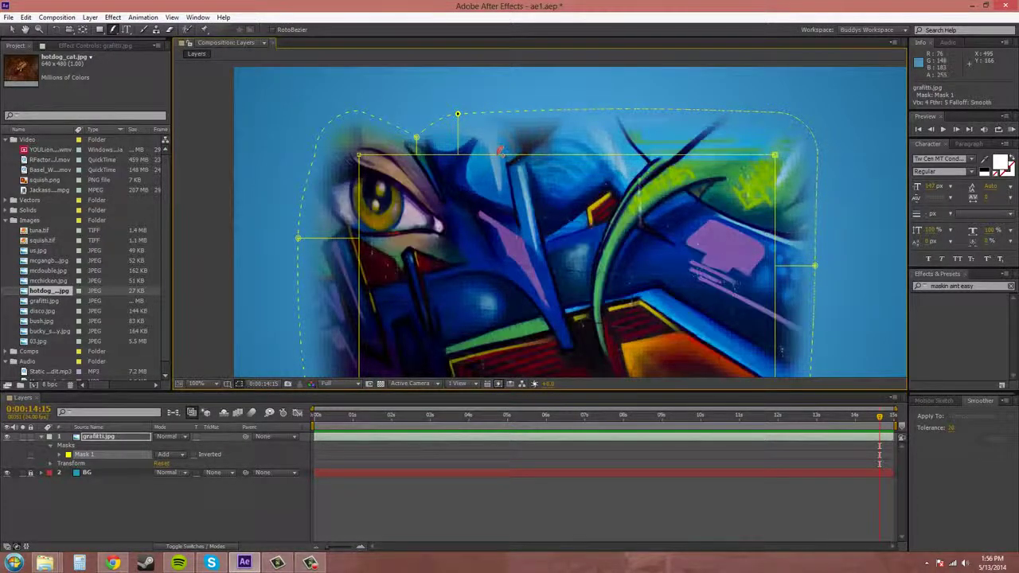
{"action": "left_click_drag", "start_coordinate": [501, 151], "coordinate": [499, 135]}
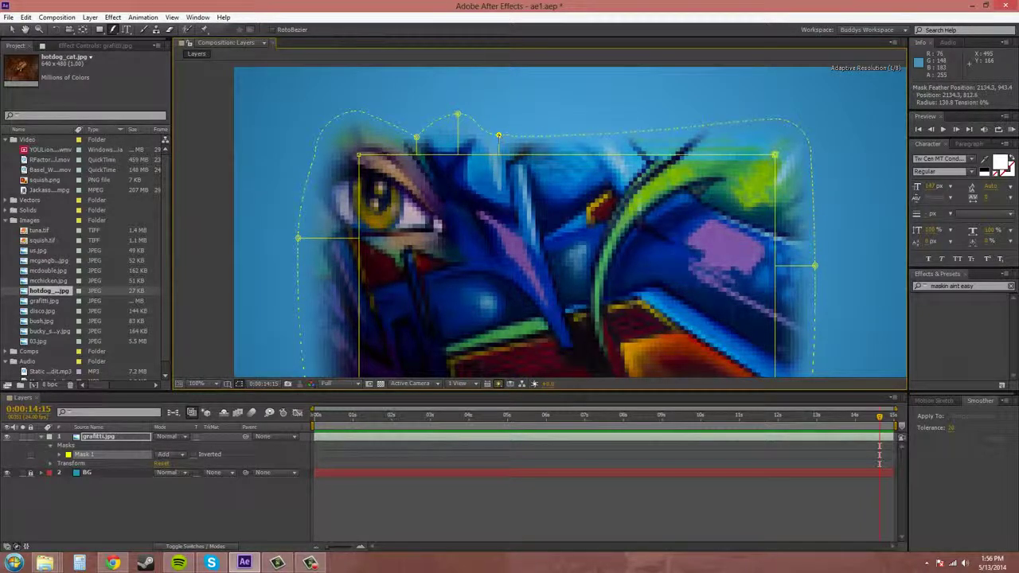
Step: Lower the feather tension of the top edge's first feather point for a smooth curve, and raise the tension of the outermost one beside it
{"action": "right_click", "coordinate": [416, 138]}
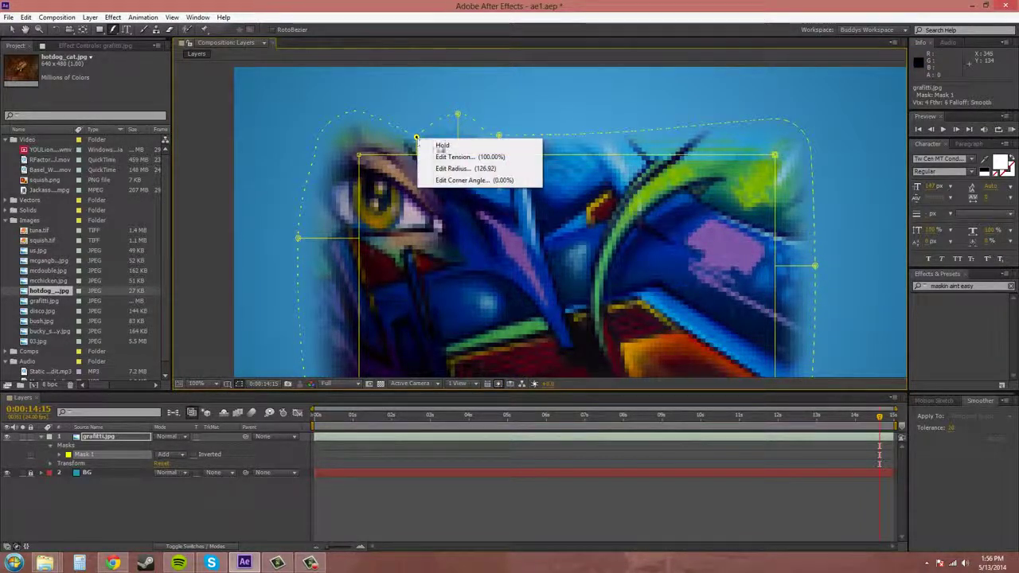
{"action": "left_click", "coordinate": [455, 150]}
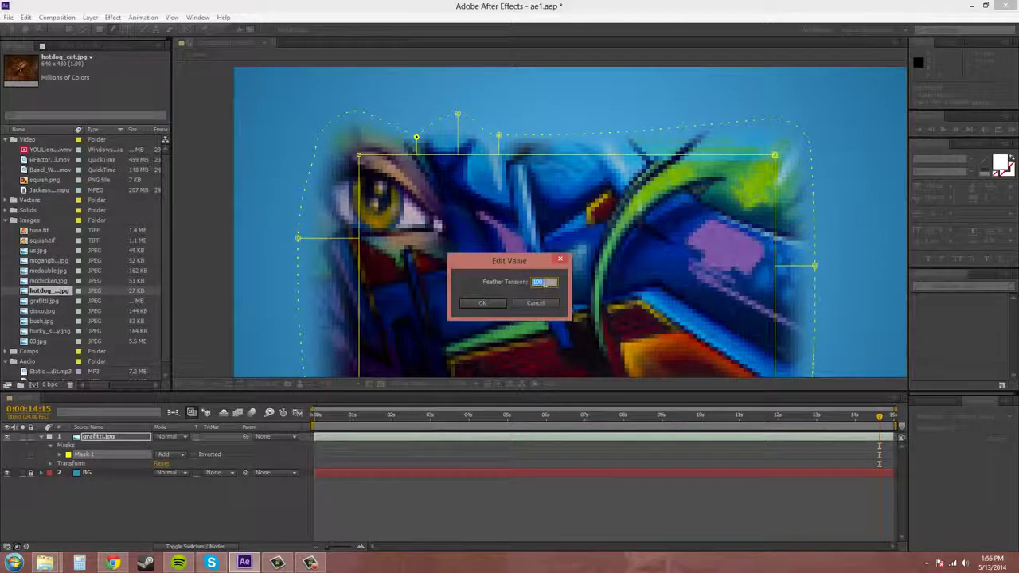
{"action": "key", "text": "Return"}
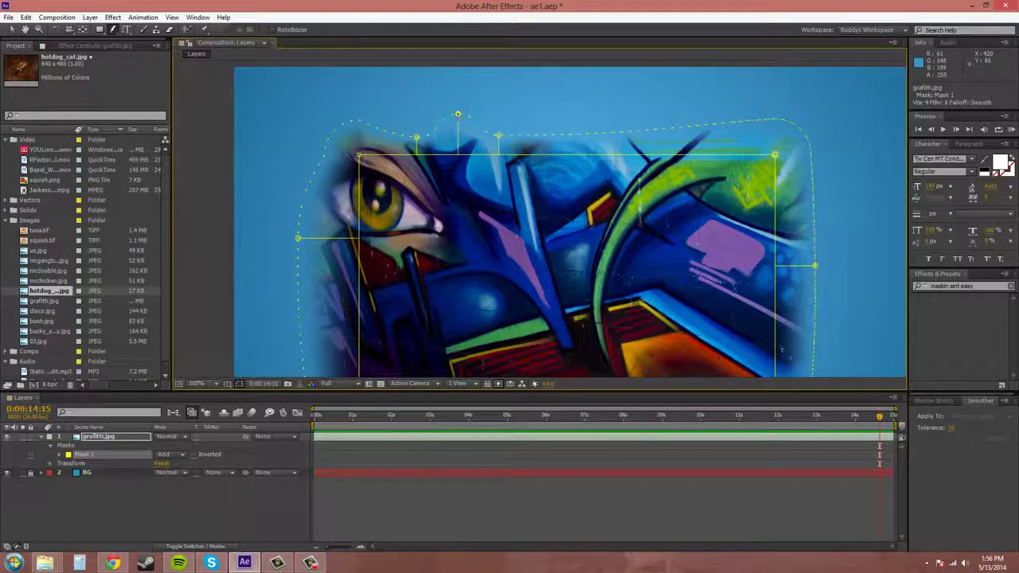
{"action": "right_click", "coordinate": [458, 117]}
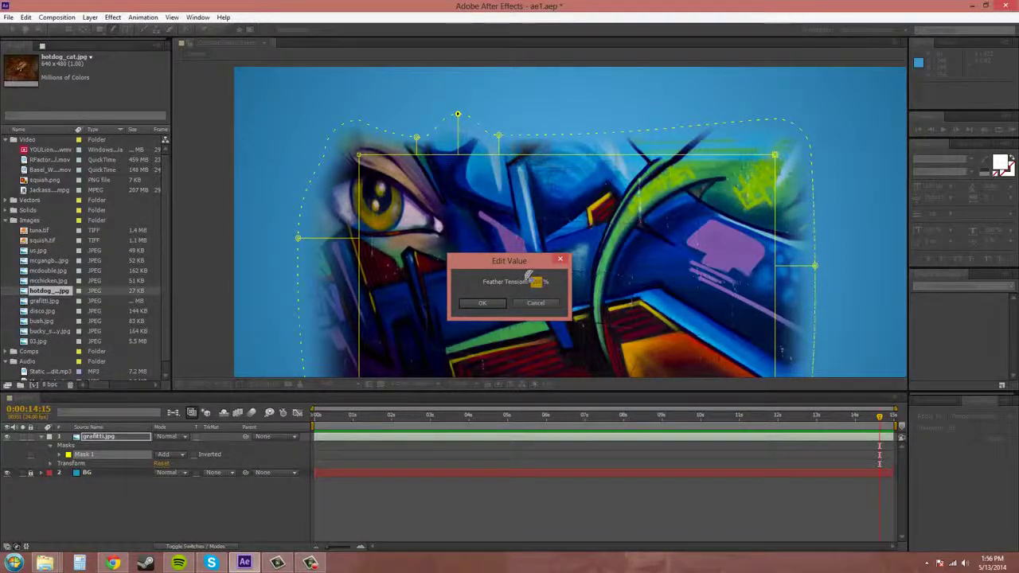
{"action": "key", "text": "Return"}
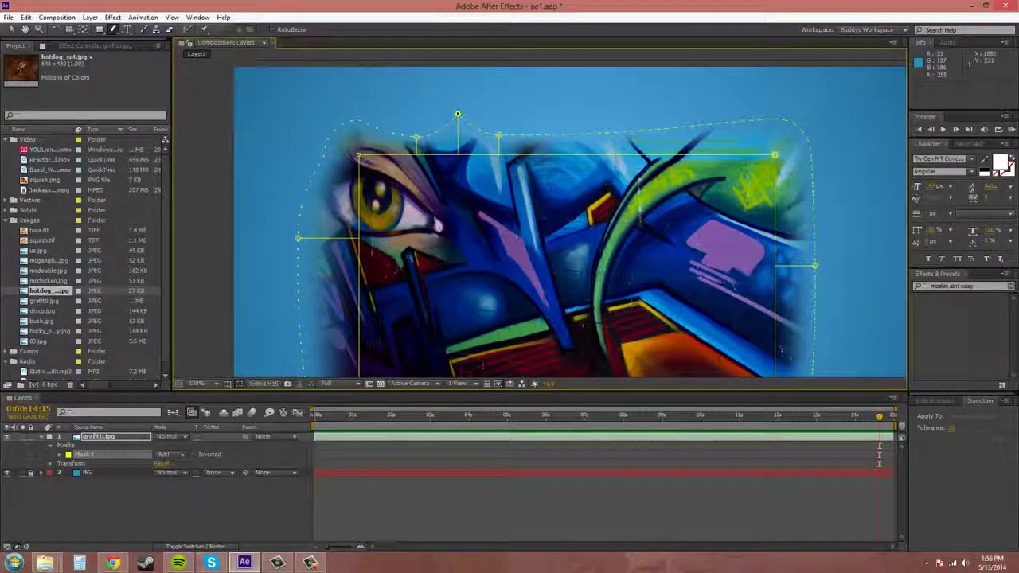
Step: Undo the last feather tension adjustment, then lower the tension of the top edge's outermost feather point to 0% for a rounded curve
{"action": "key", "text": "ctrl+z"}
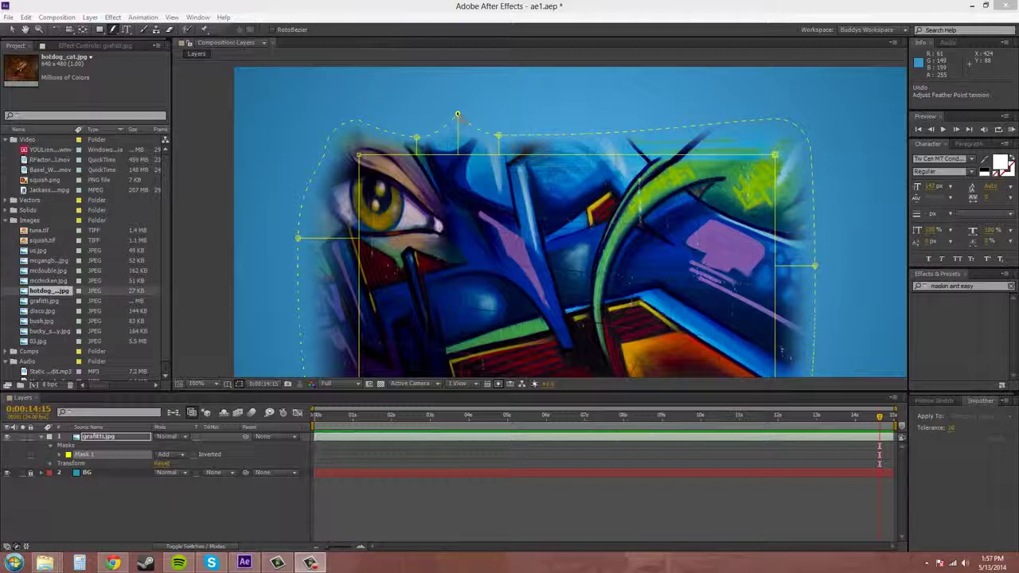
{"action": "left_click_drag", "start_coordinate": [458, 115], "coordinate": [464, 119]}
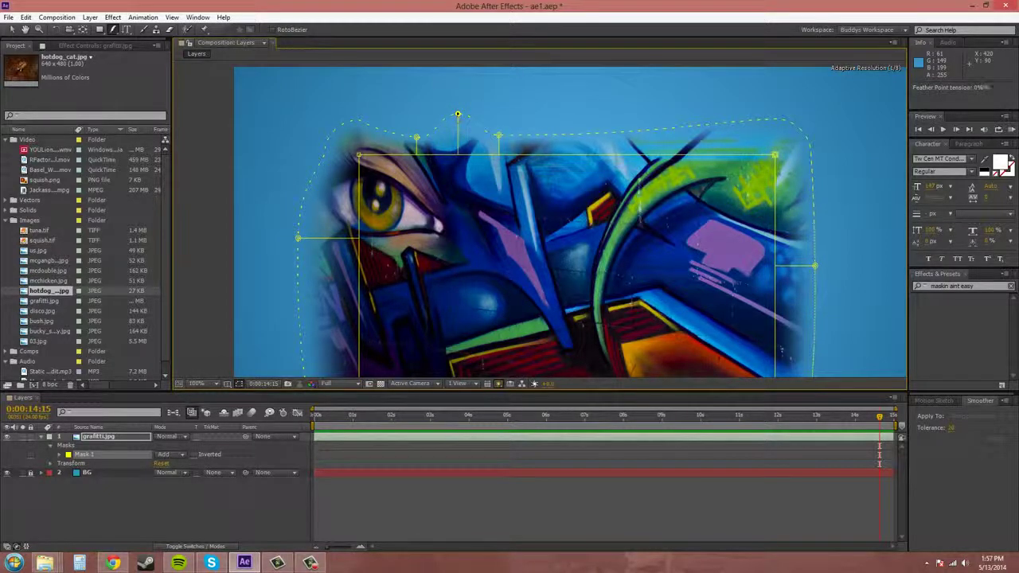
{"action": "left_click_drag", "start_coordinate": [557, 156], "coordinate": [560, 165]}
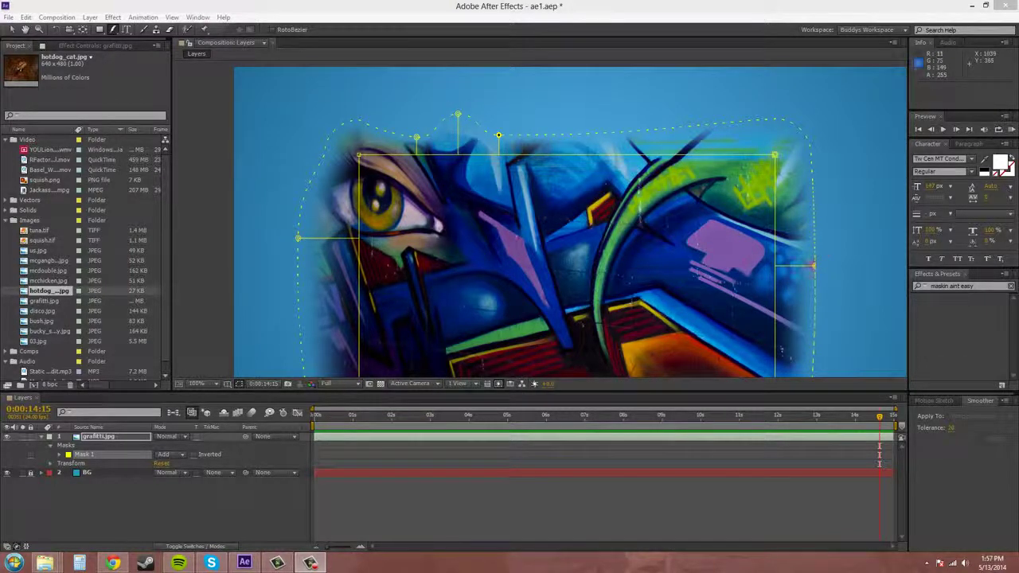
Step: Set the feather radius of the mask's right-edge feather point to 100
{"action": "right_click", "coordinate": [814, 267]}
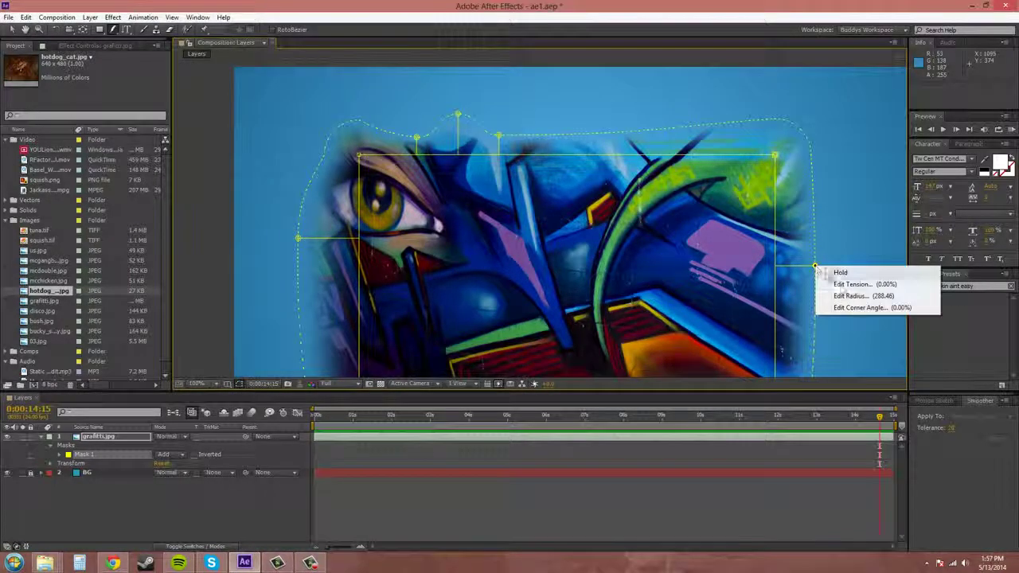
{"action": "left_click", "coordinate": [846, 295]}
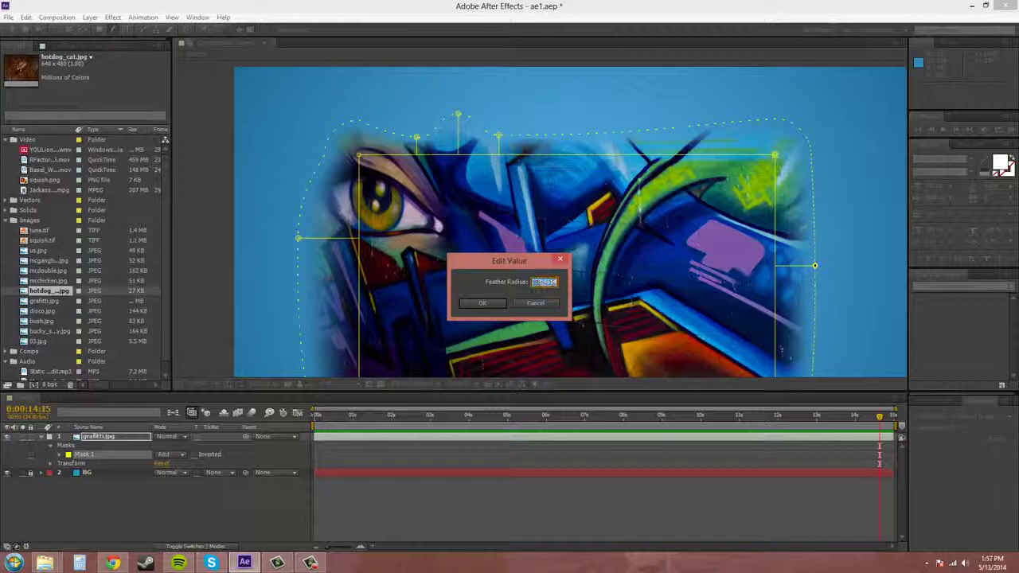
{"action": "type", "text": "100"}
{"action": "left_click", "coordinate": [472, 303]}
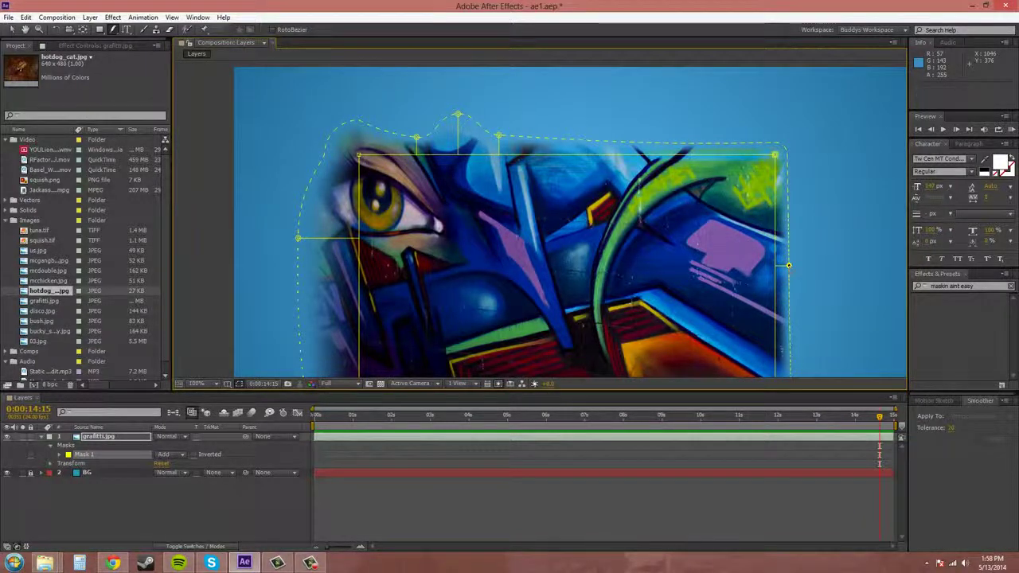
Step: Extend the right-edge feather point outward to a radius of about 319
{"action": "left_click_drag", "start_coordinate": [790, 266], "coordinate": [819, 267]}
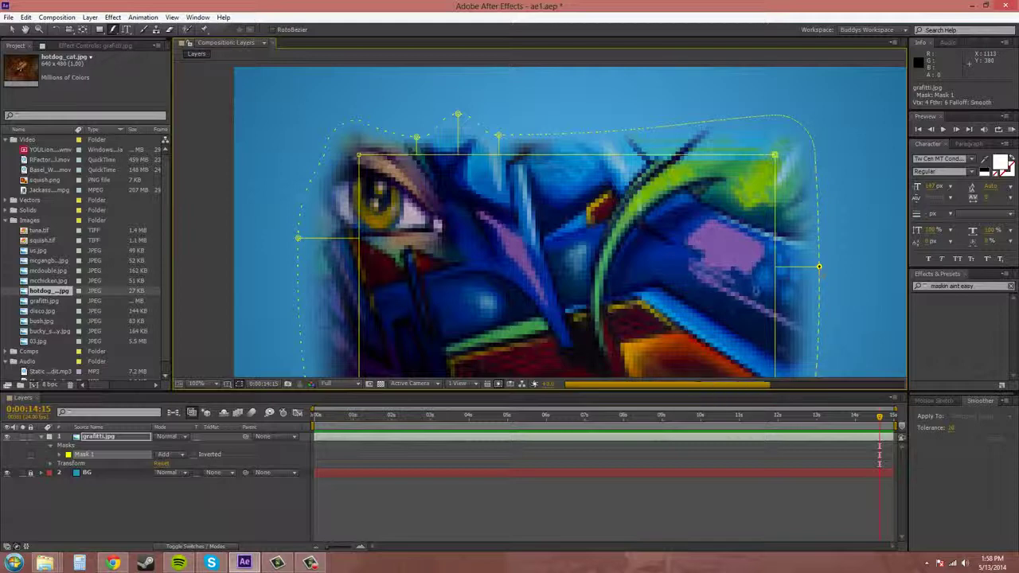
{"action": "scroll", "coordinate": [658, 318], "scroll_direction": "down", "scroll_amount": 2}
{"action": "scroll", "coordinate": [649, 271], "scroll_direction": "down", "scroll_amount": 1}
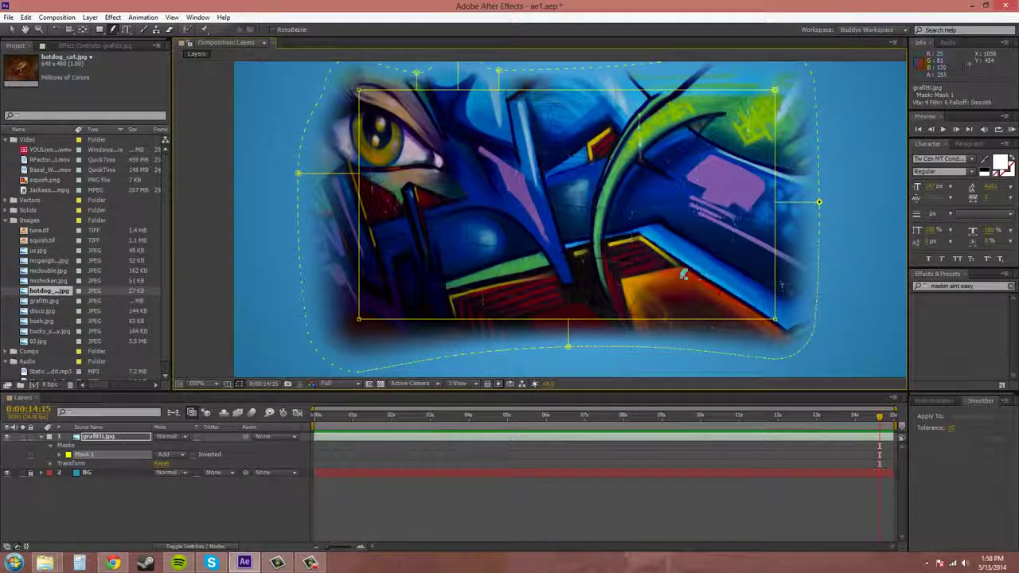
{"action": "right_click", "coordinate": [820, 202]}
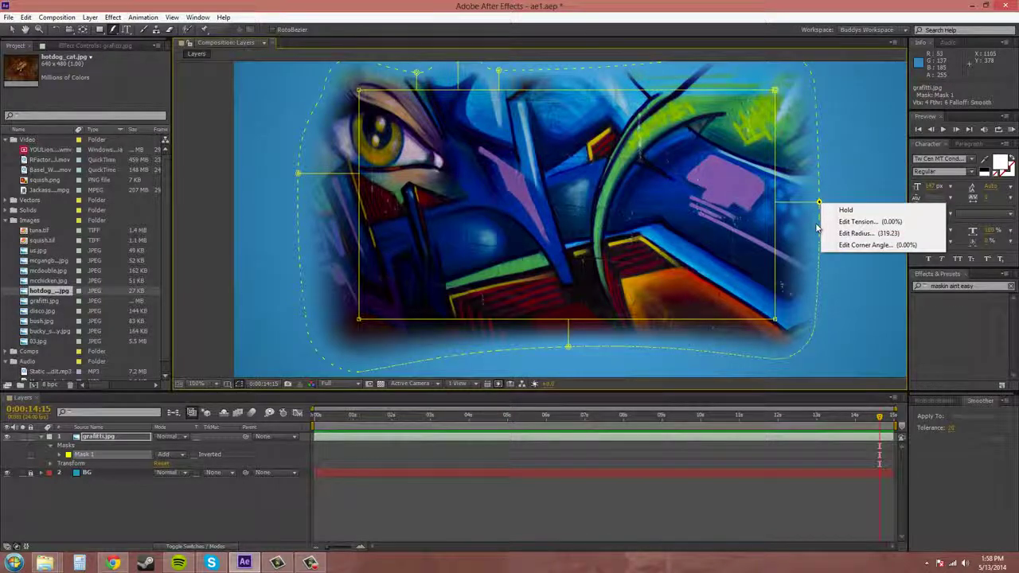
{"action": "left_click", "coordinate": [877, 299]}
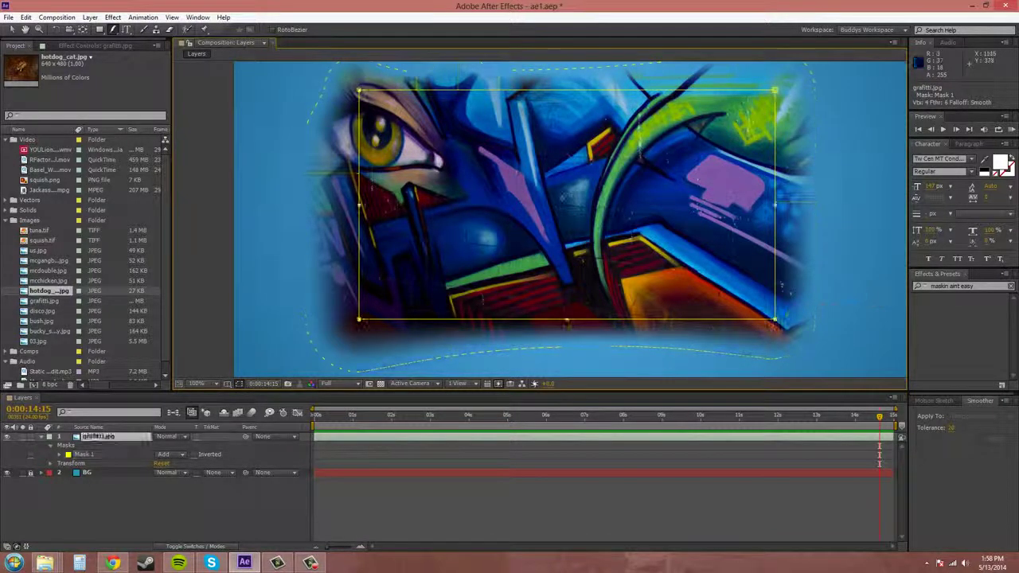
Step: Add a feather point at the mask's lower-right corner with a radius of about 299 and change its feather corner angle so it extends diagonally
{"action": "left_click", "coordinate": [746, 319]}
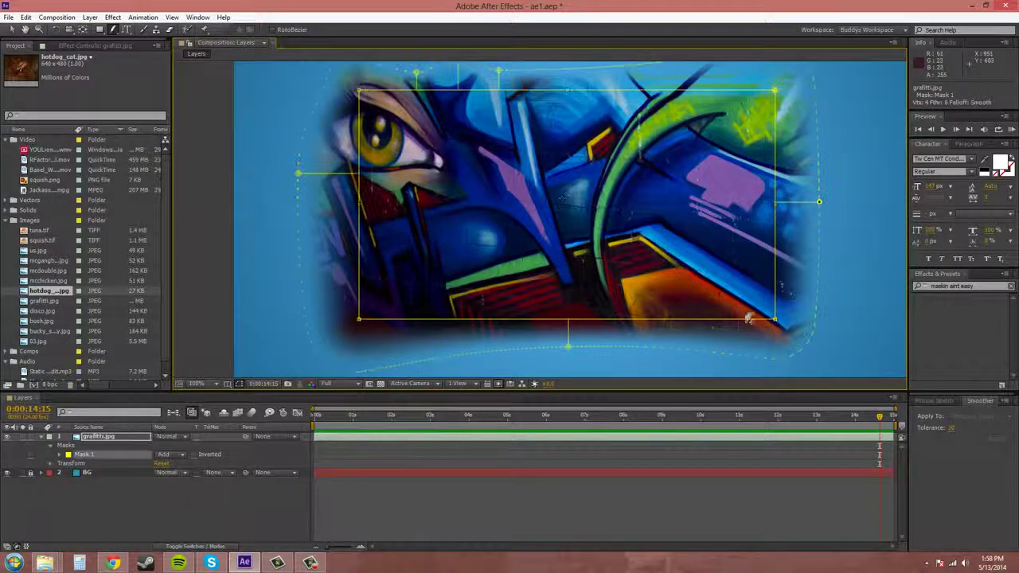
{"action": "left_click_drag", "start_coordinate": [779, 317], "coordinate": [810, 332]}
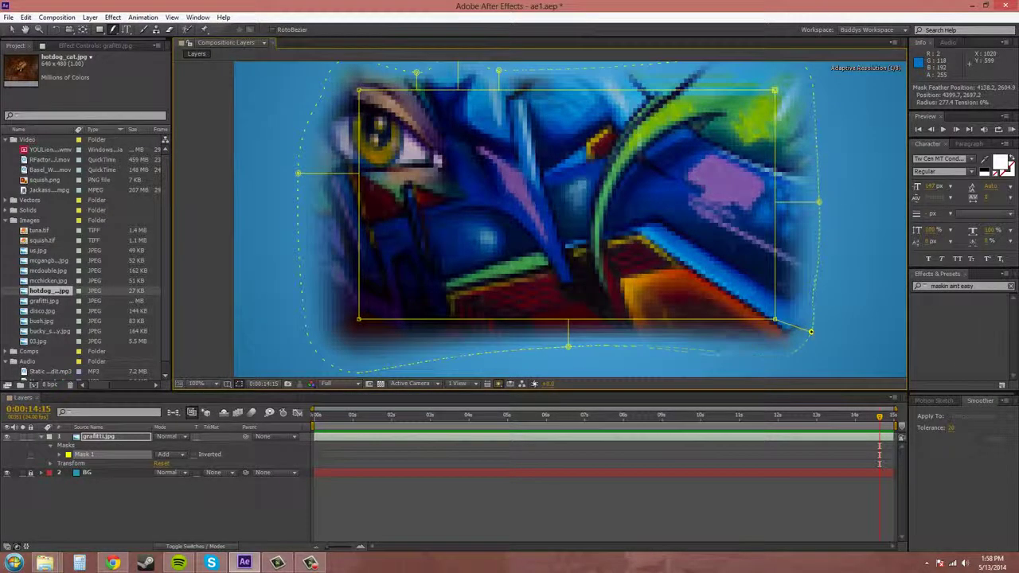
{"action": "right_click", "coordinate": [778, 325]}
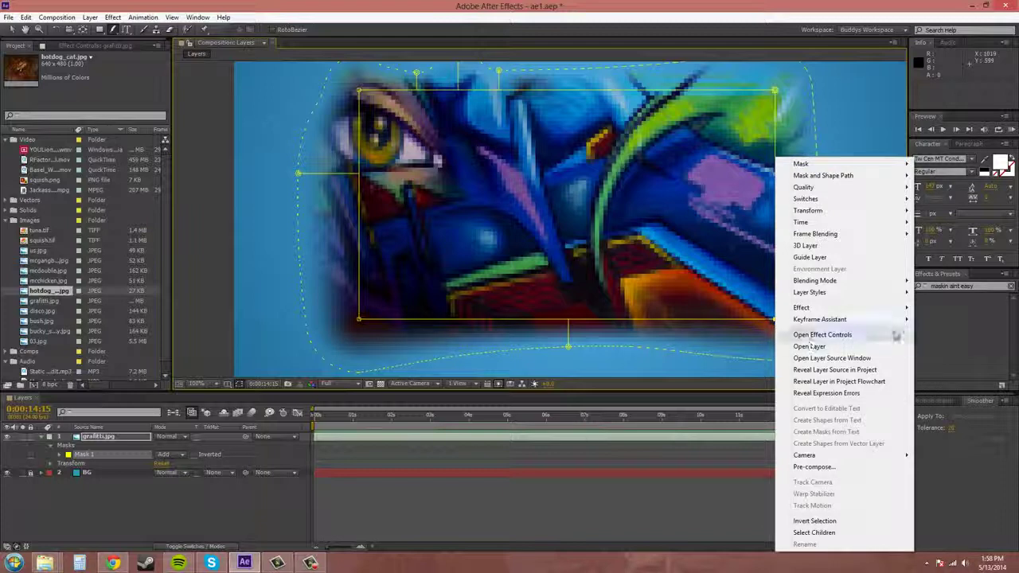
{"action": "key", "text": "Escape"}
{"action": "right_click", "coordinate": [812, 334]}
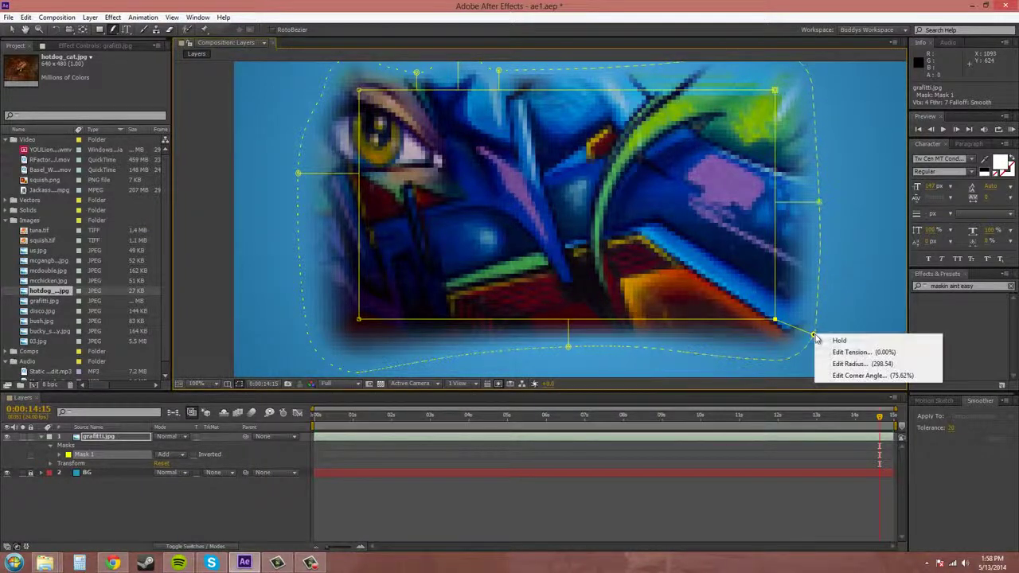
{"action": "left_click", "coordinate": [842, 375]}
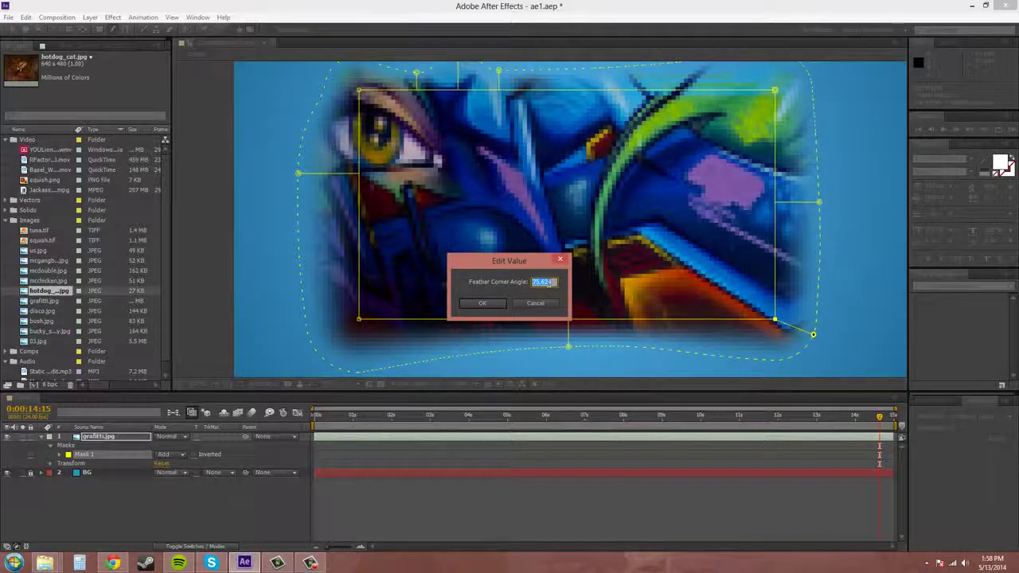
{"action": "key", "text": "Return"}
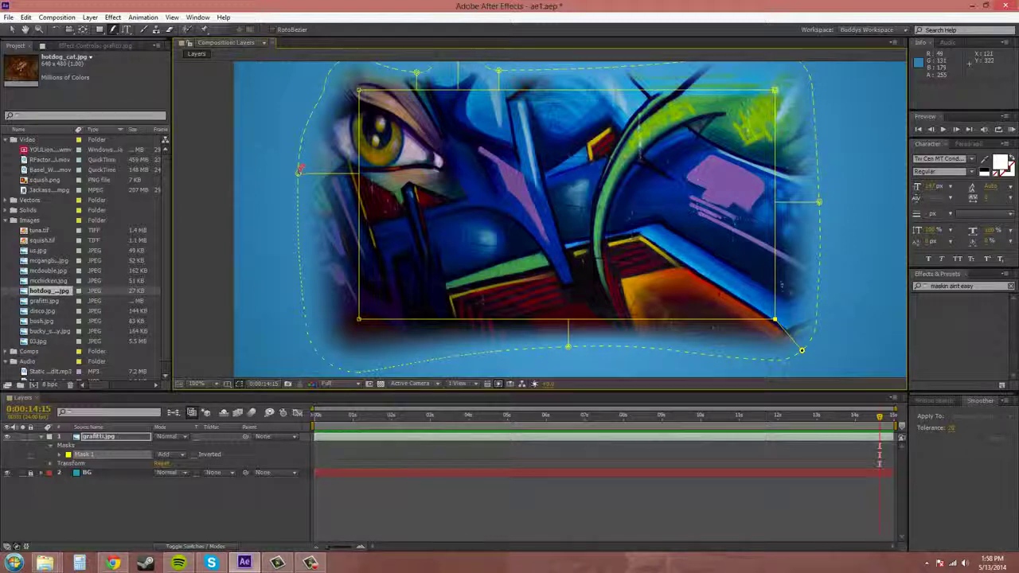
Step: Delete the mask's left-edge, bottom-edge, lower-right corner and right-edge feather points
{"action": "left_click_drag", "start_coordinate": [298, 172], "coordinate": [343, 174]}
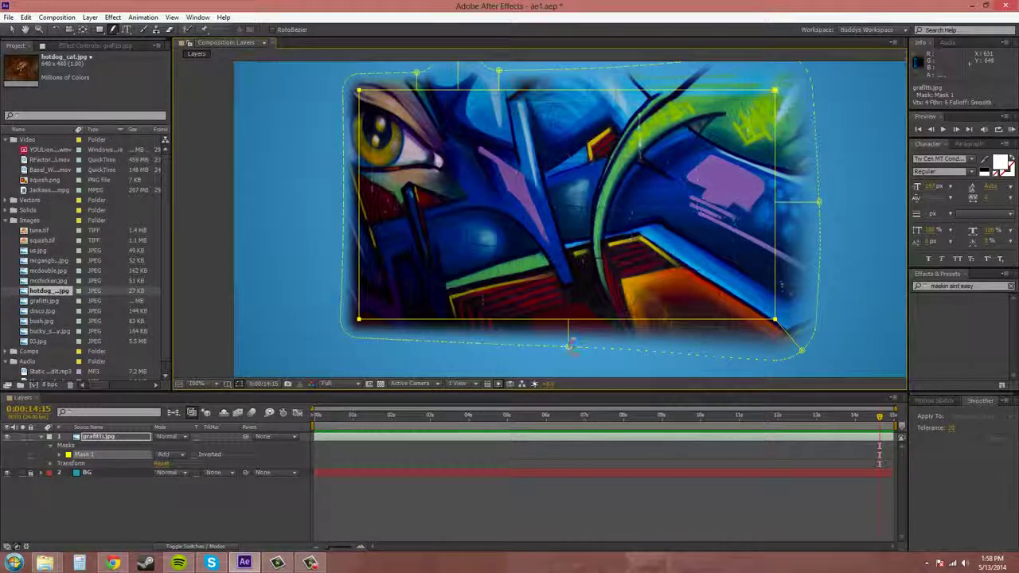
{"action": "left_click_drag", "start_coordinate": [568, 344], "coordinate": [567, 347]}
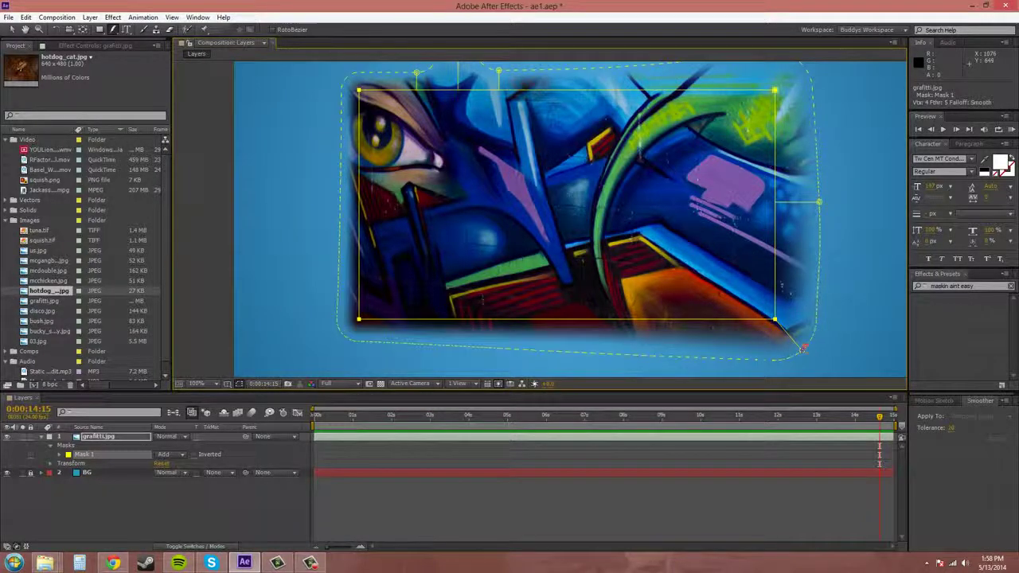
{"action": "left_click_drag", "start_coordinate": [803, 349], "coordinate": [798, 351]}
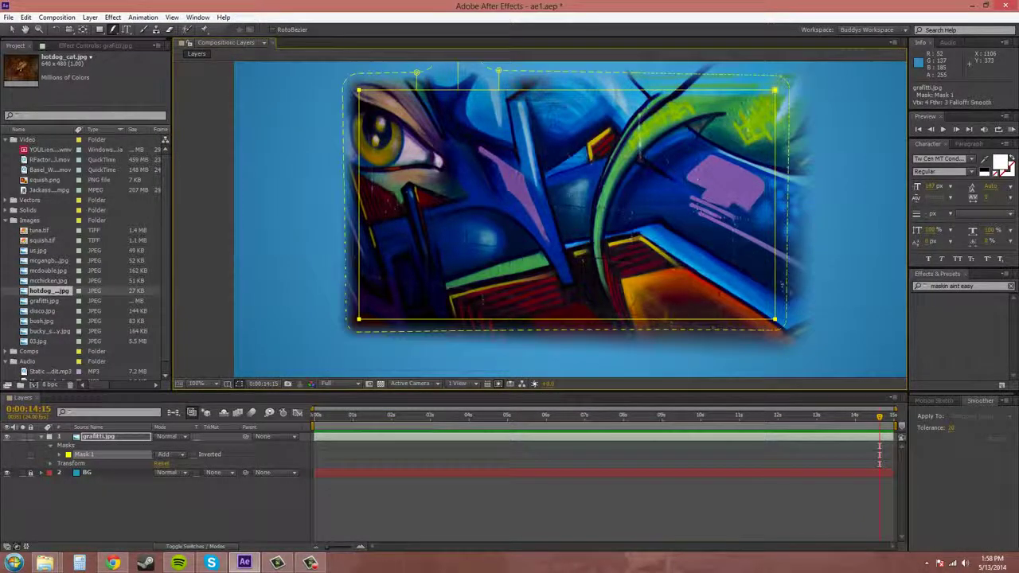
{"action": "key", "text": "ctrl+z"}
Step: Delete the three feather points on the mask's top edge, leaving the mask without any variable feathering
{"action": "left_click_drag", "start_coordinate": [829, 160], "coordinate": [850, 222]}
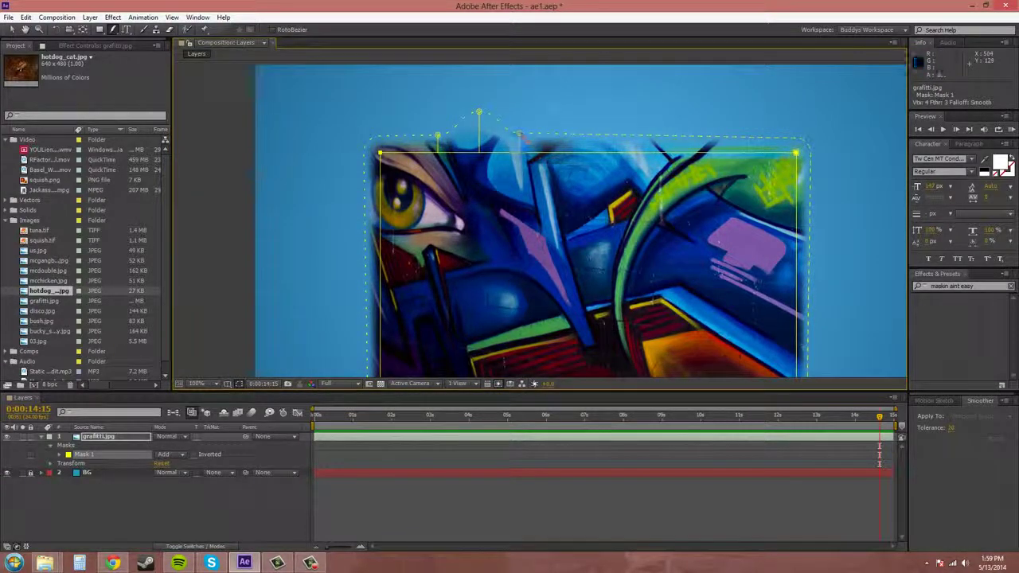
{"action": "key", "text": "ctrl+z"}
{"action": "key", "text": "ctrl+z"}
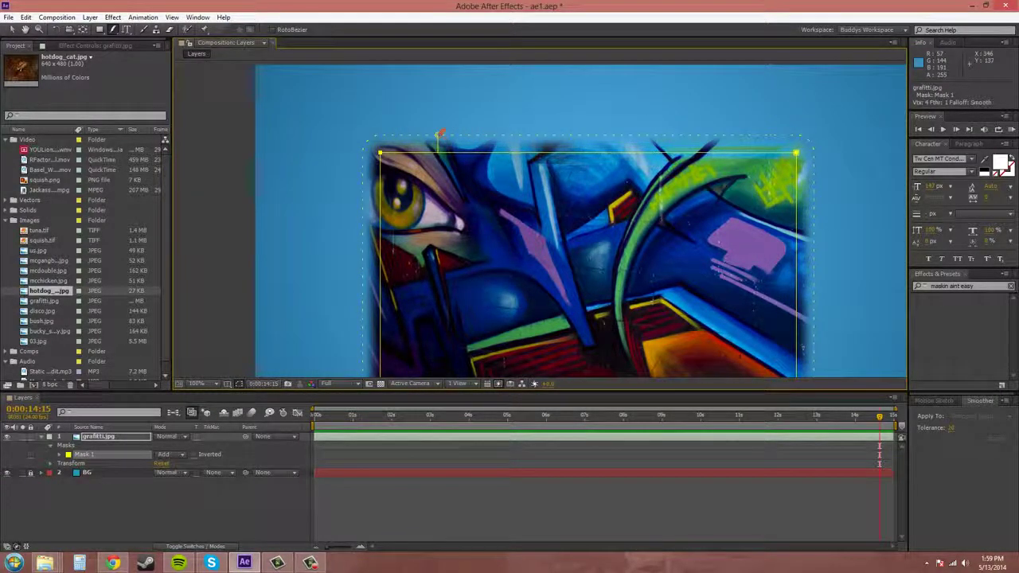
{"action": "key", "text": "ctrl+z"}
{"action": "left_click_drag", "start_coordinate": [590, 259], "coordinate": [631, 226]}
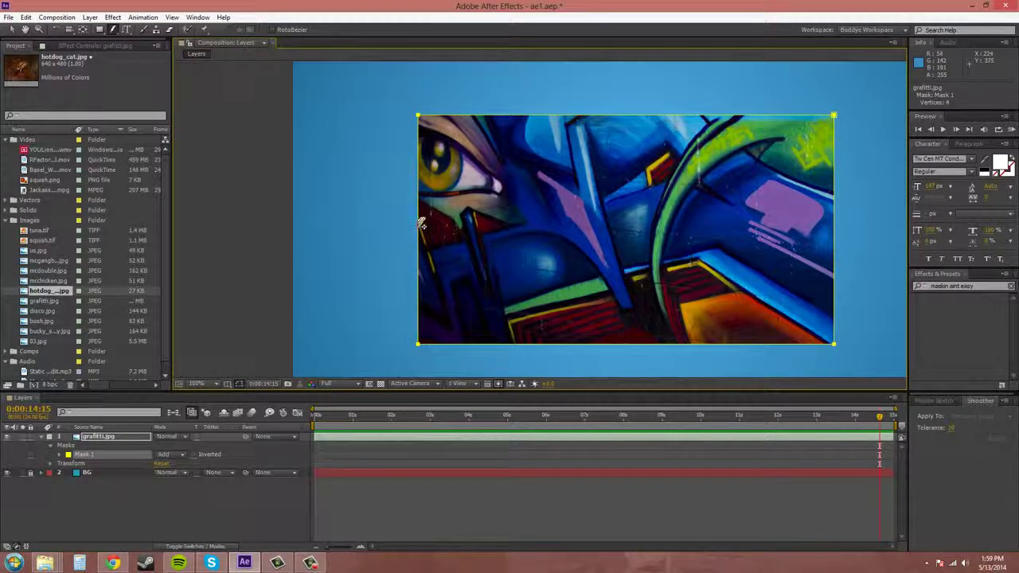
{"action": "key", "text": "shift"}
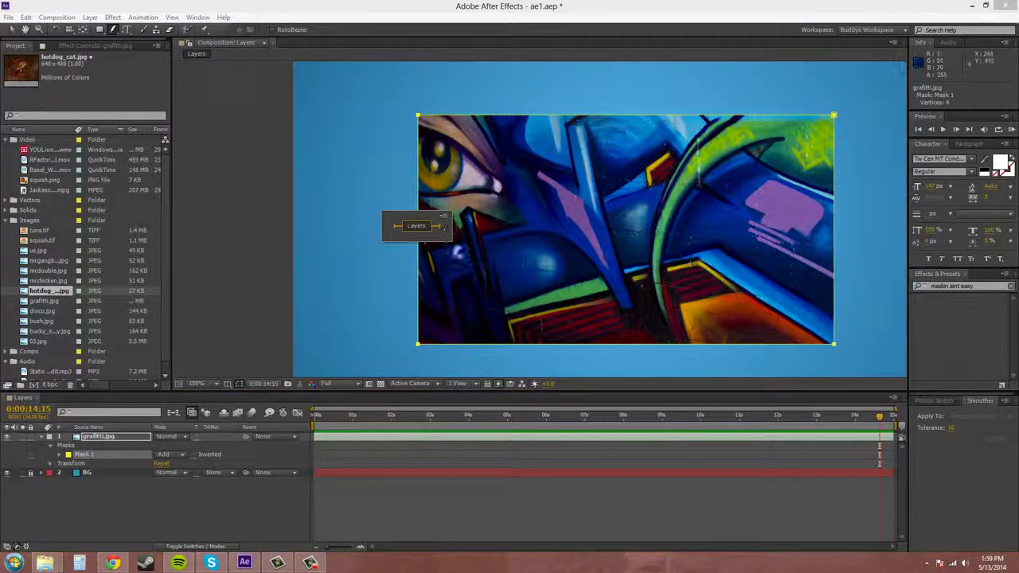
{"action": "left_click", "coordinate": [425, 257]}
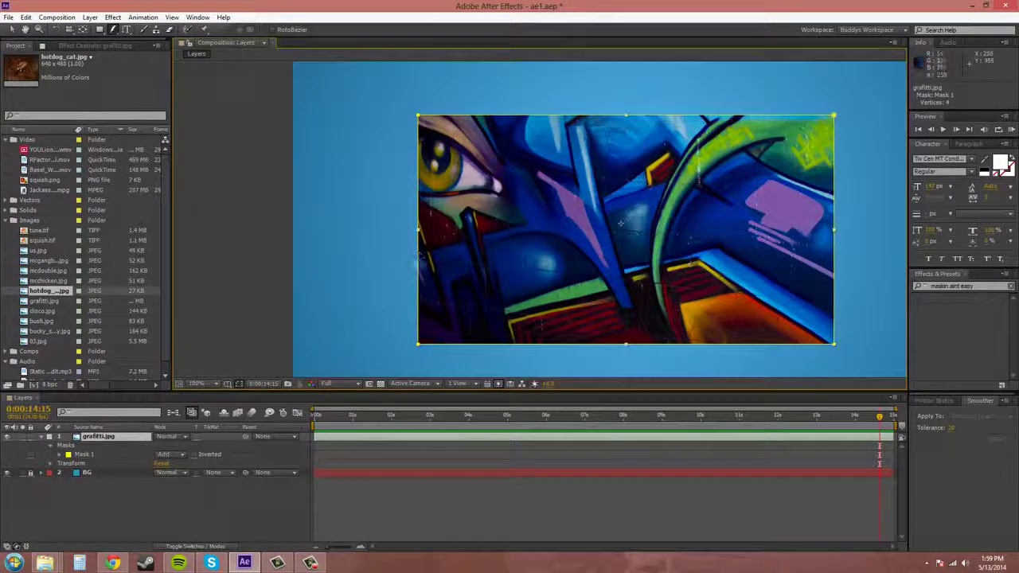
{"action": "key", "text": "F2"}
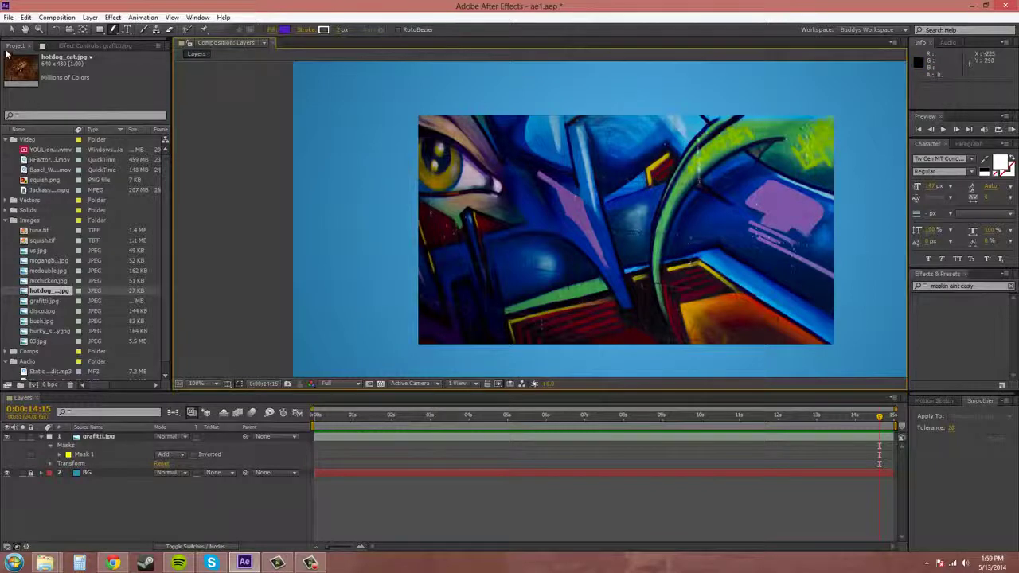
{"action": "key", "text": "v"}
{"action": "left_click", "coordinate": [422, 237]}
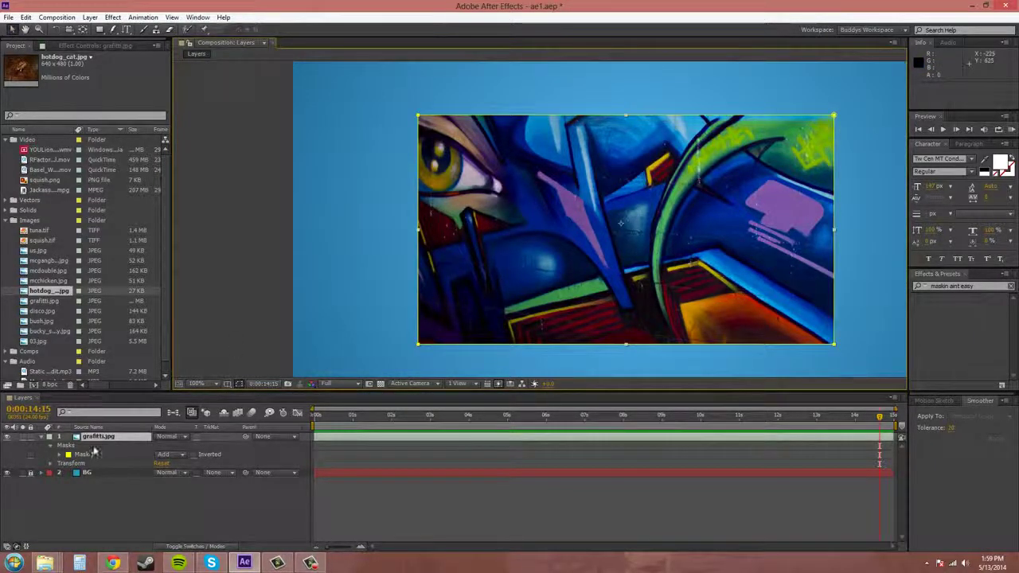
Step: Add feather points at Mask 1's two left corners with the Mask Feather tool and extend the feather horizontally outward from the left edge
{"action": "key", "text": "g"}
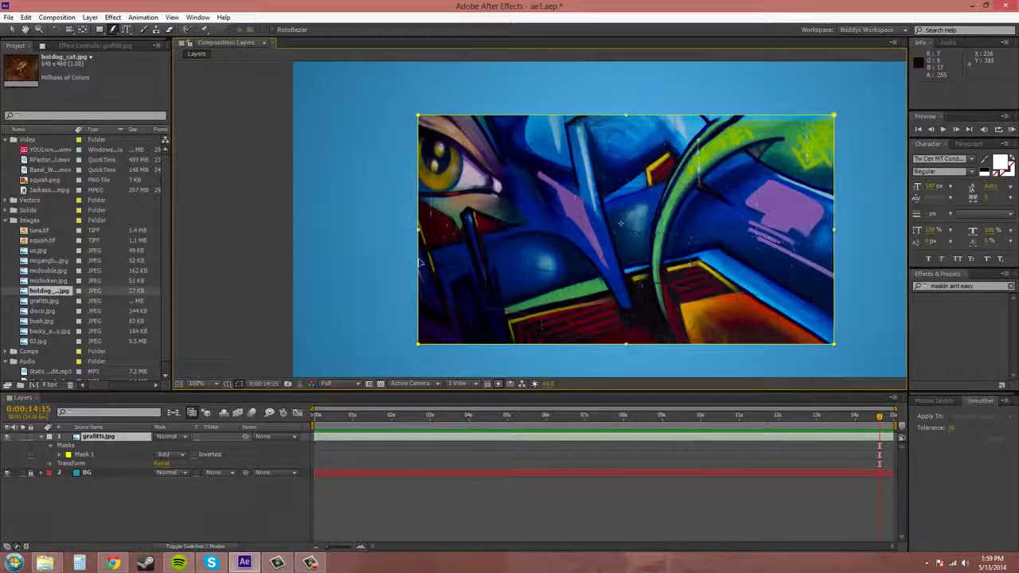
{"action": "left_click", "coordinate": [84, 455]}
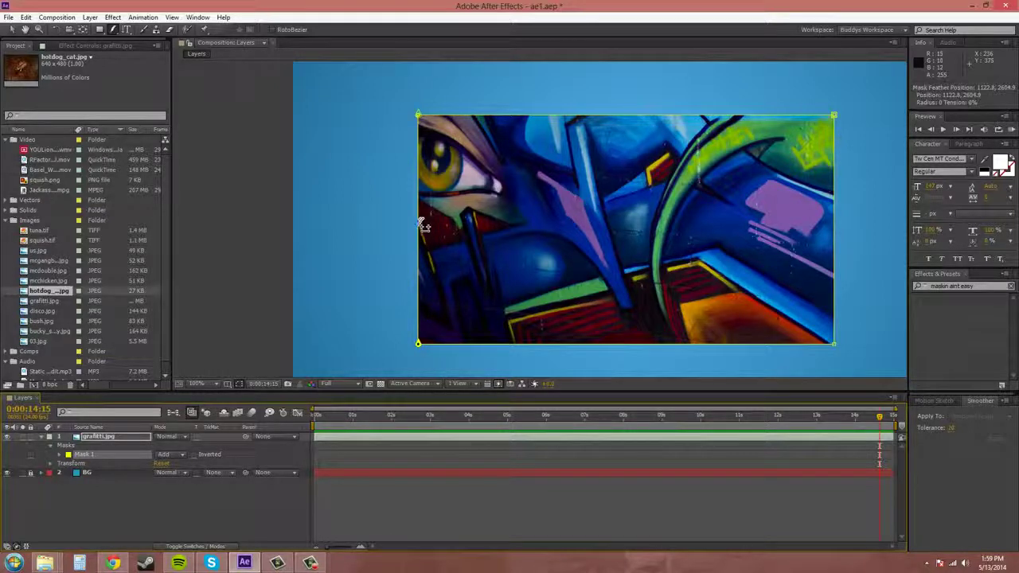
{"action": "left_click_drag", "start_coordinate": [418, 344], "coordinate": [349, 344]}
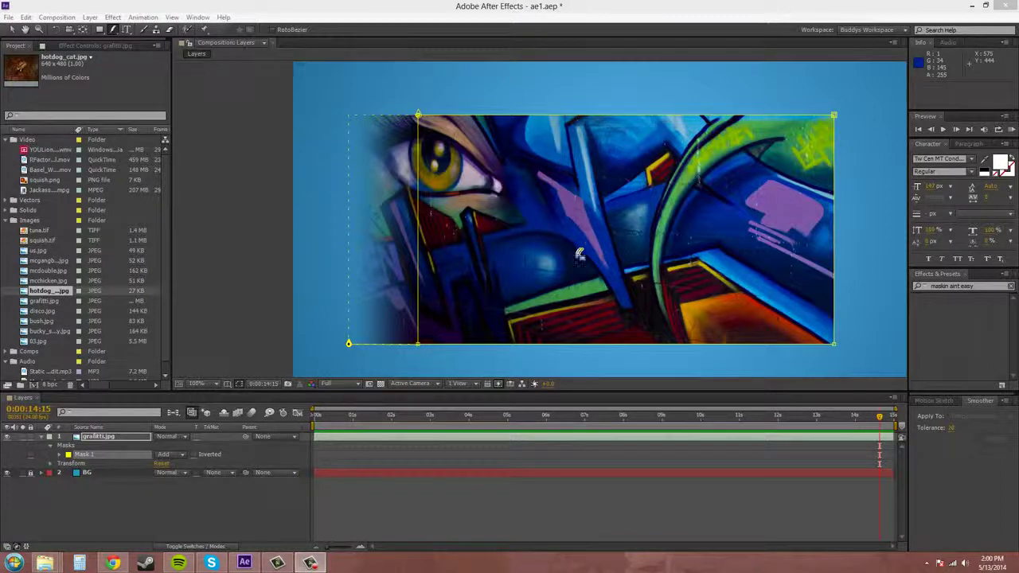
{"action": "right_click", "coordinate": [359, 335]}
{"action": "right_click", "coordinate": [368, 323]}
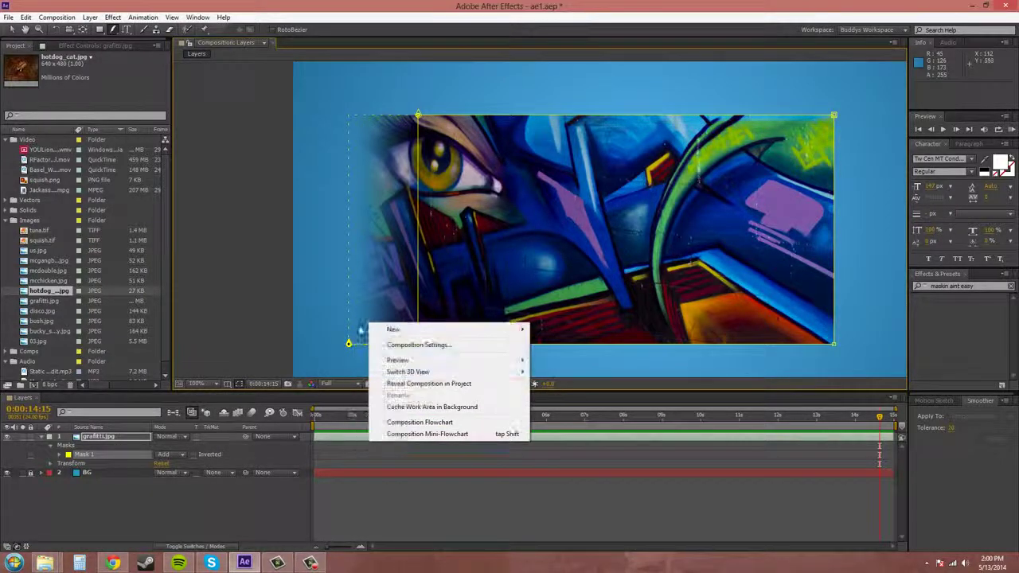
{"action": "right_click", "coordinate": [318, 328]}
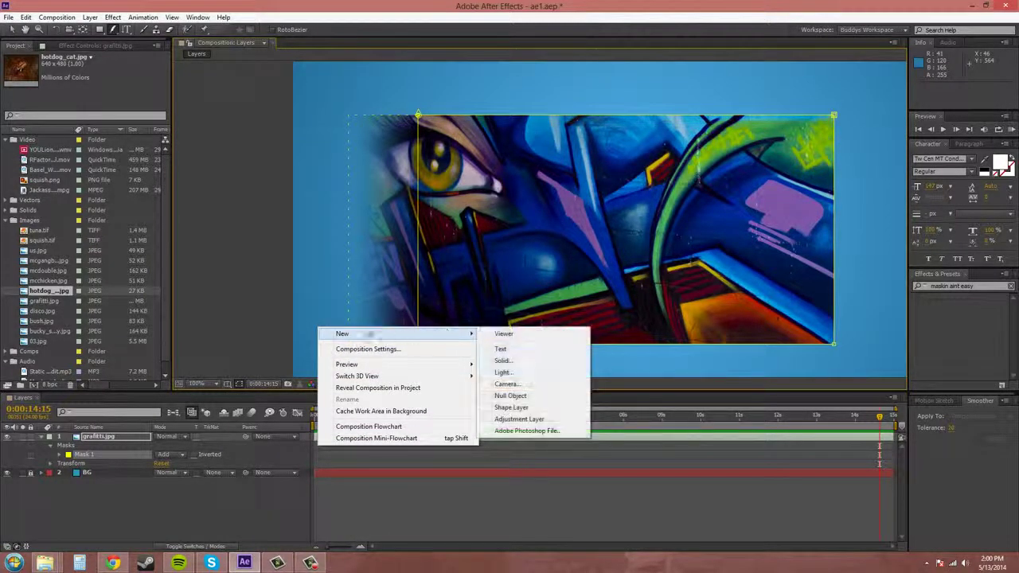
{"action": "left_click", "coordinate": [318, 348]}
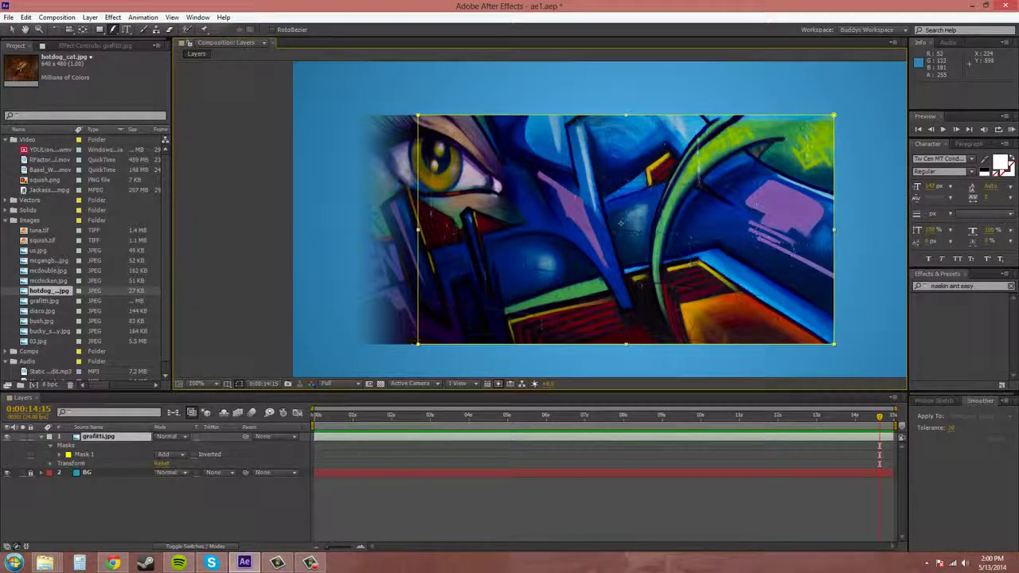
Step: Set the feather falloff of Mask 1 to Linear
{"action": "left_click", "coordinate": [348, 343]}
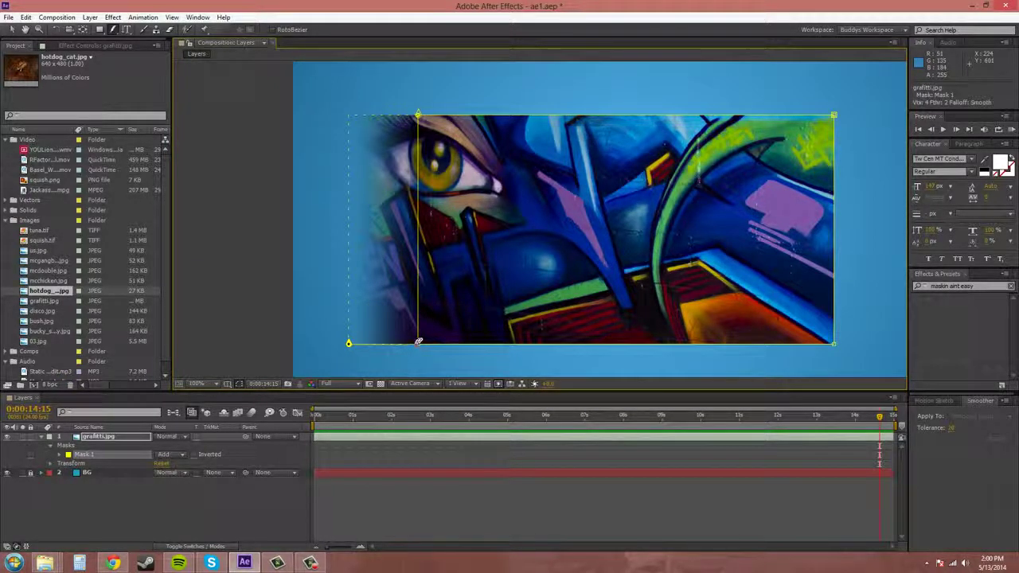
{"action": "right_click", "coordinate": [422, 341]}
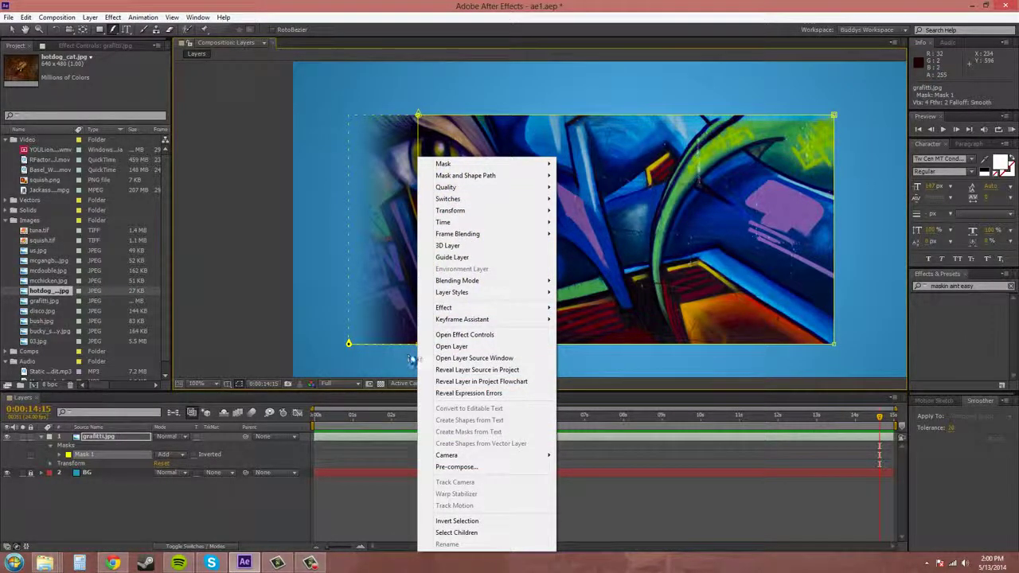
{"action": "mouse_move", "coordinate": [472, 167]}
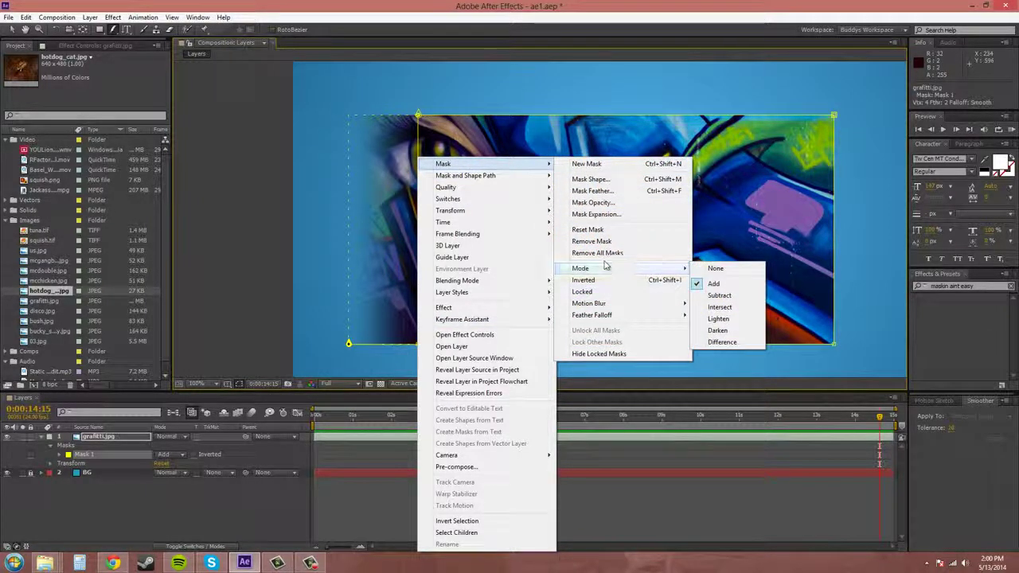
{"action": "mouse_move", "coordinate": [610, 317]}
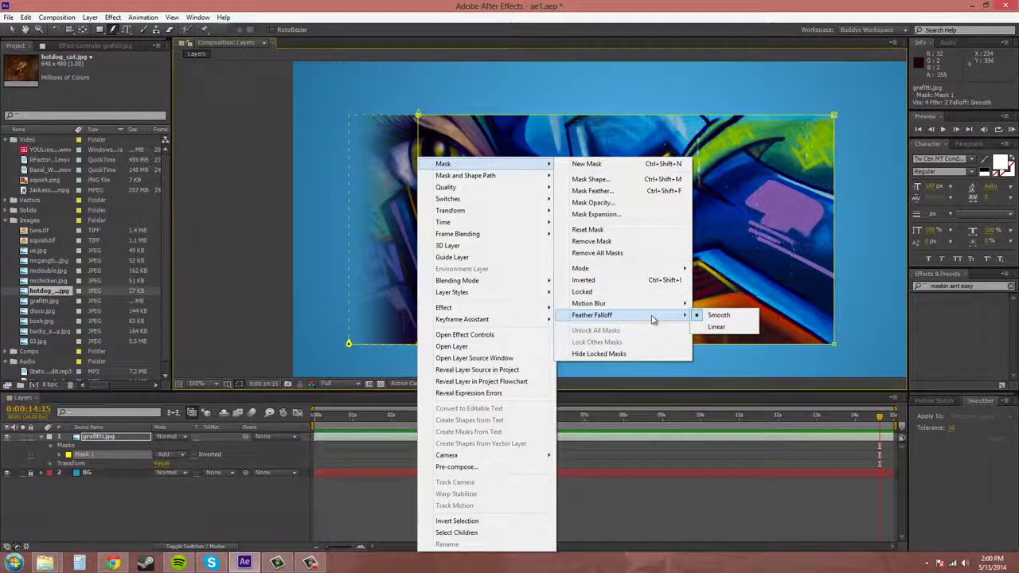
{"action": "left_click", "coordinate": [720, 327]}
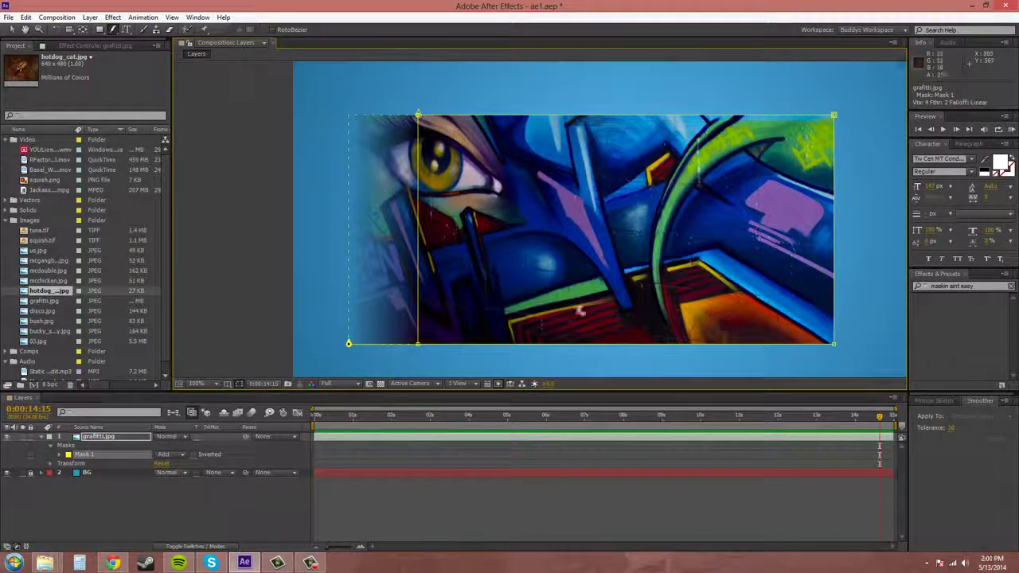